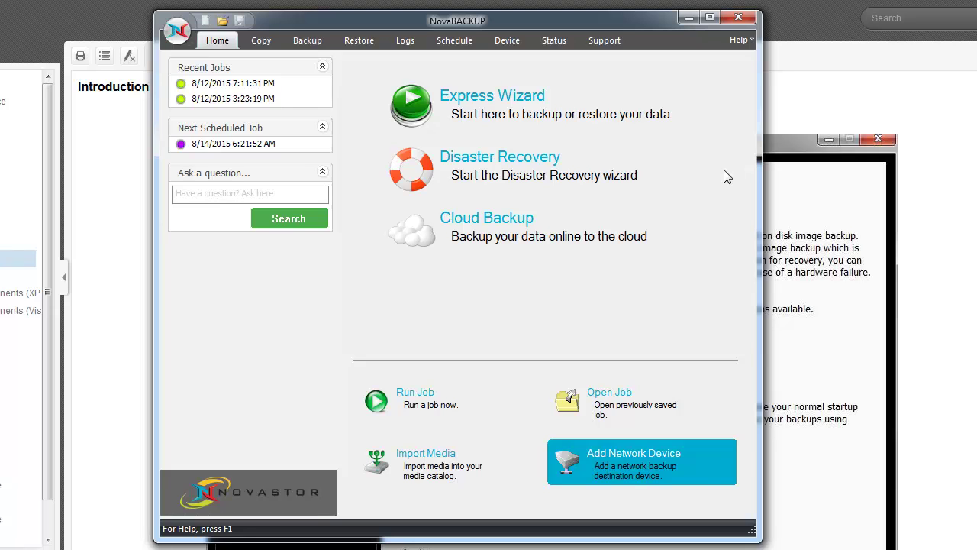
Step: Browse the support area's Home and Videos pages and look through the NovaStor support videos
{"action": "left_click", "coordinate": [610, 43]}
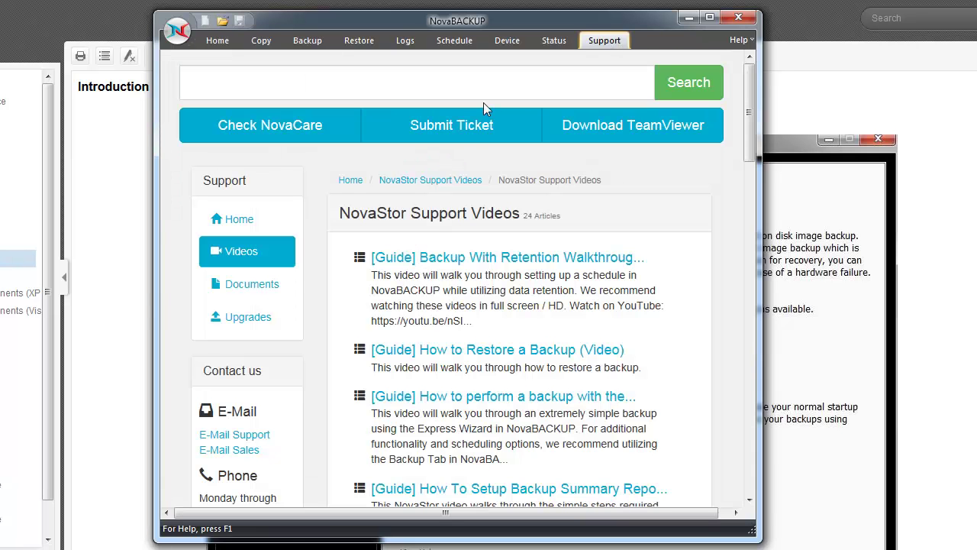
{"action": "left_click", "coordinate": [229, 219]}
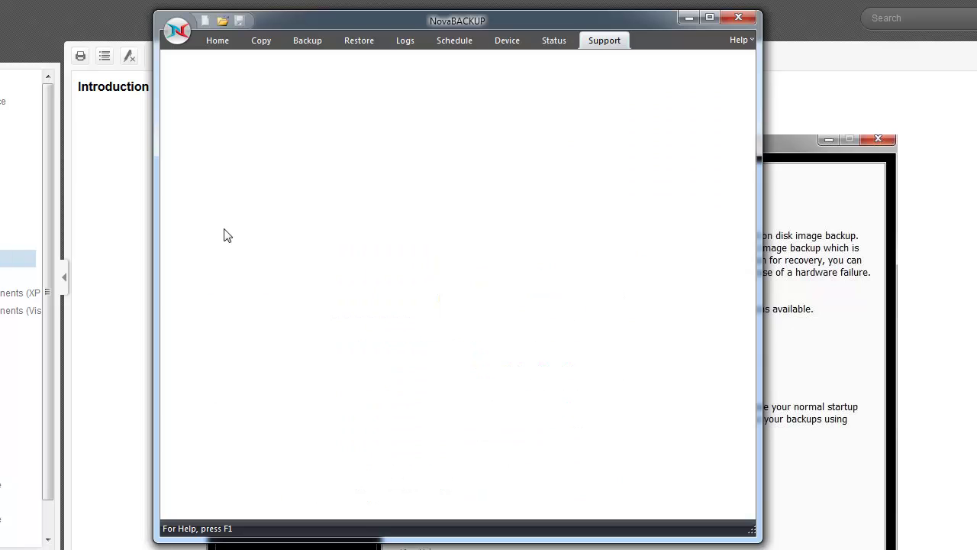
{"action": "left_click", "coordinate": [231, 257]}
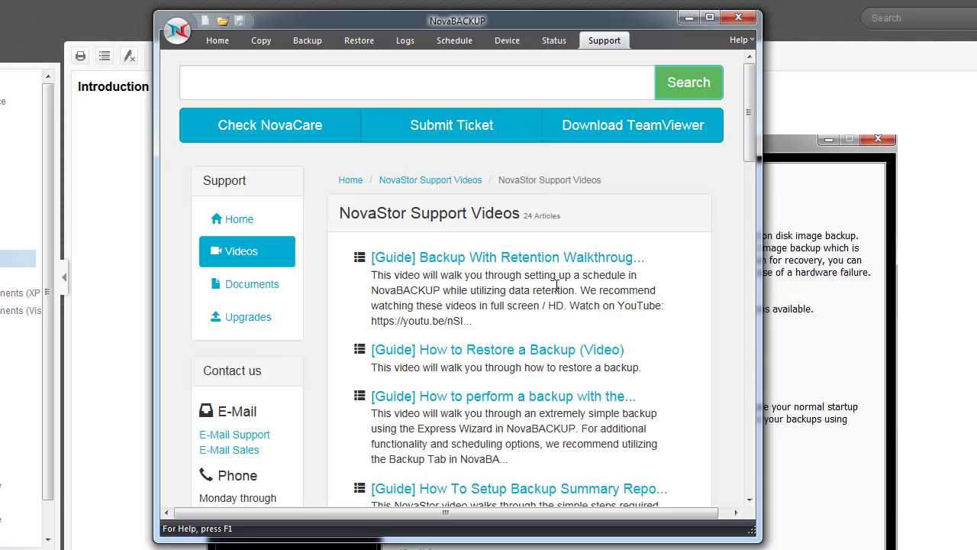
{"action": "scroll", "coordinate": [657, 328], "scroll_direction": "down", "scroll_amount": 3}
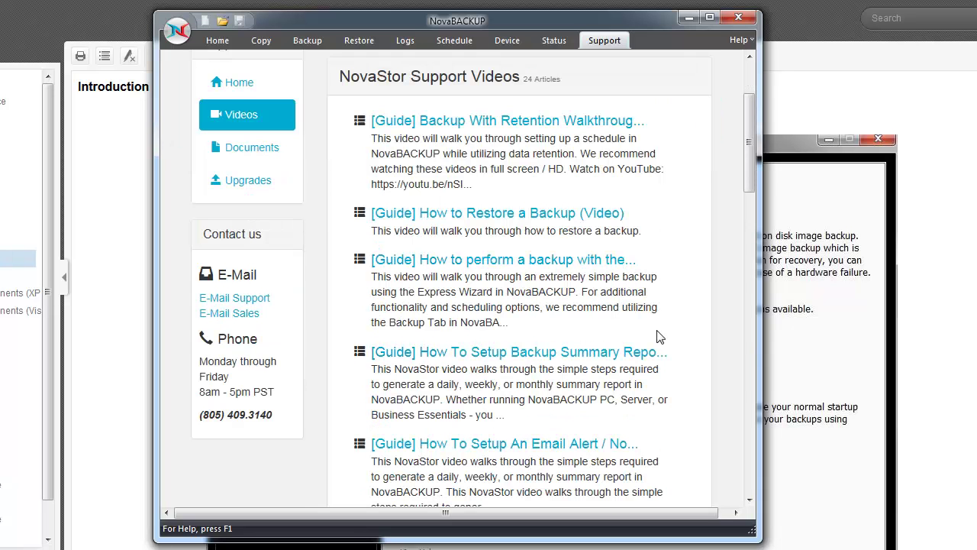
{"action": "scroll", "coordinate": [658, 385], "scroll_direction": "up", "scroll_amount": 3}
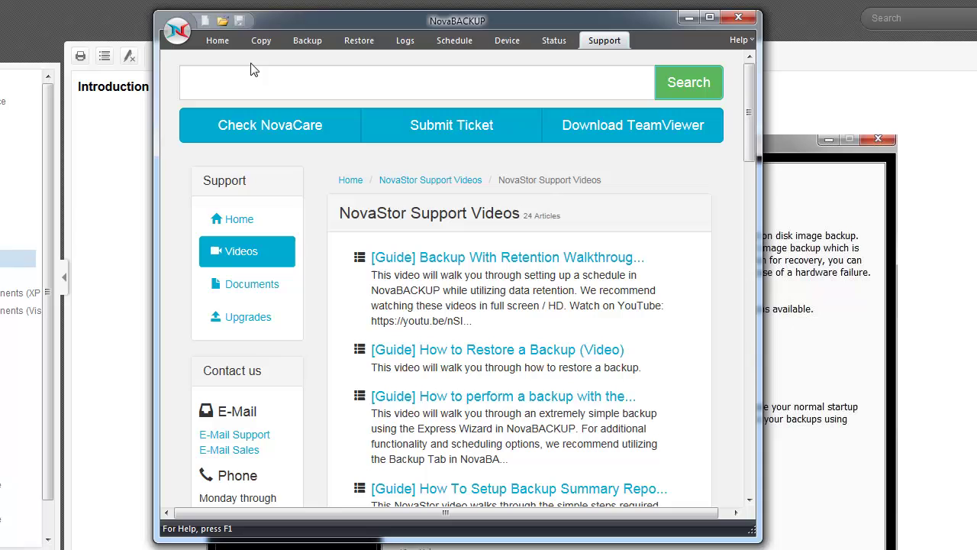
Step: Start a new Disaster Recovery backup job with the Express Wizard
{"action": "left_click", "coordinate": [218, 41]}
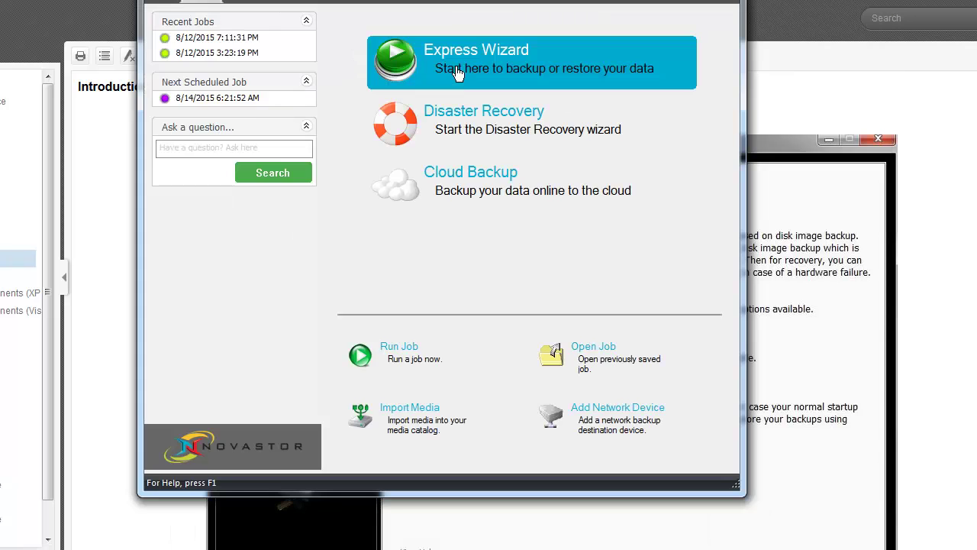
{"action": "left_click", "coordinate": [457, 73]}
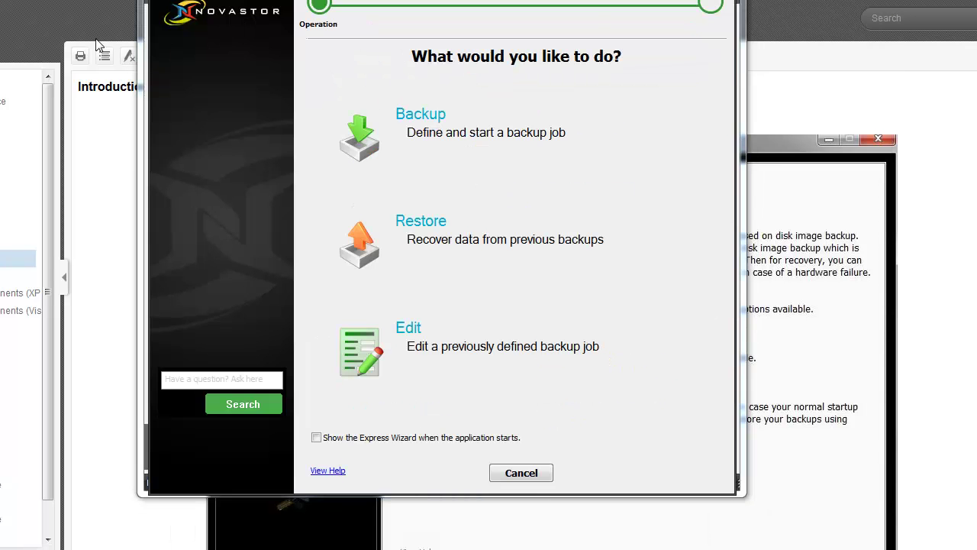
{"action": "left_click", "coordinate": [422, 127]}
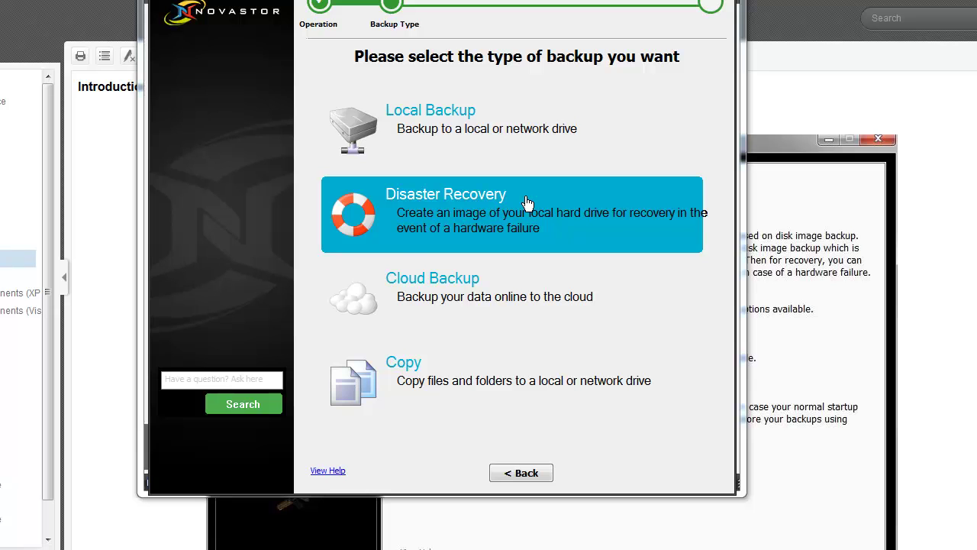
{"action": "left_click", "coordinate": [508, 226]}
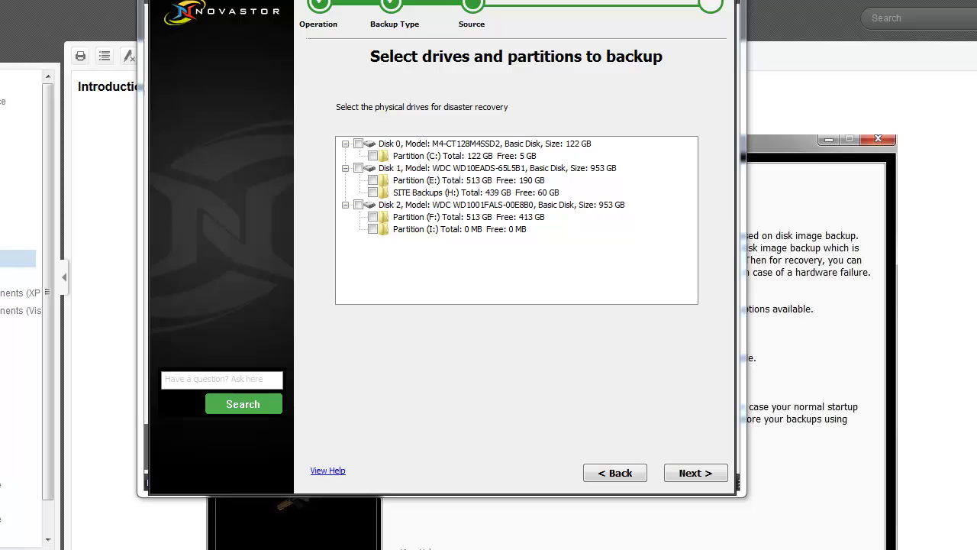
Step: Select Partition (C:) as the backup source and F:\backup-image-8-12-2015 as the destination for My DR Backup
{"action": "left_click", "coordinate": [372, 156]}
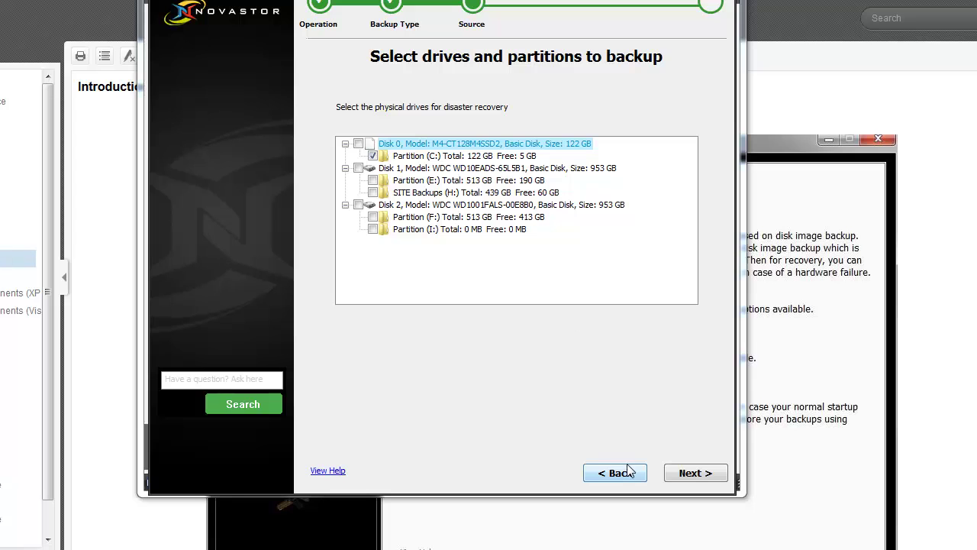
{"action": "left_click", "coordinate": [679, 477]}
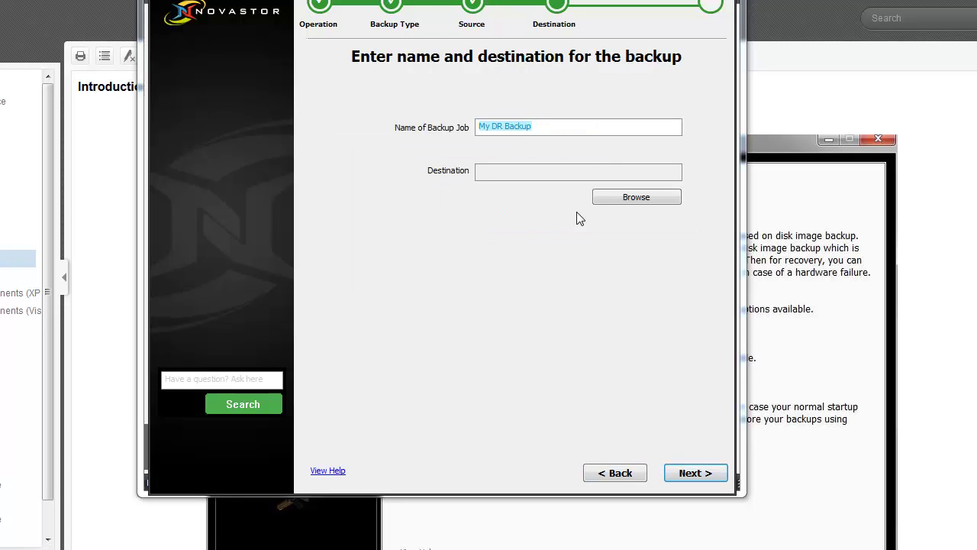
{"action": "left_click", "coordinate": [636, 197]}
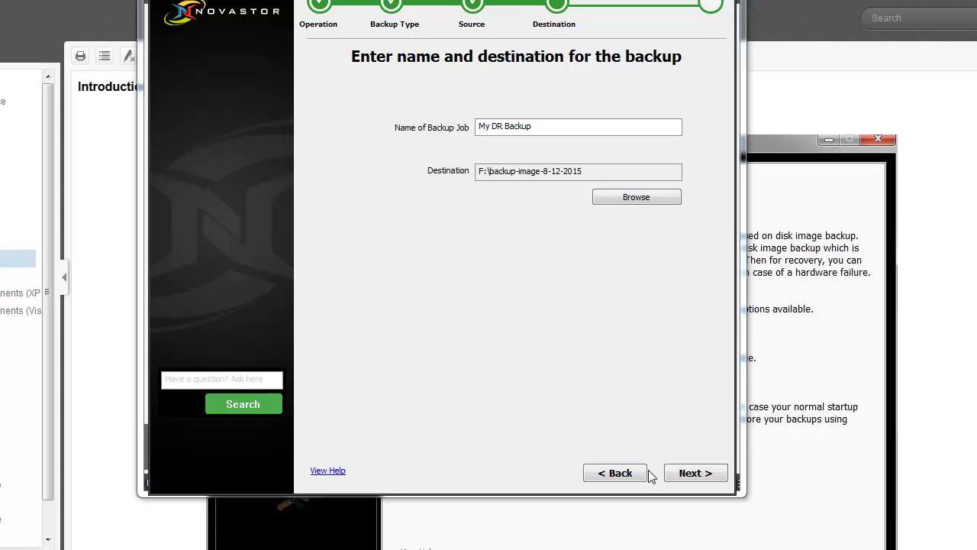
{"action": "left_click", "coordinate": [695, 472]}
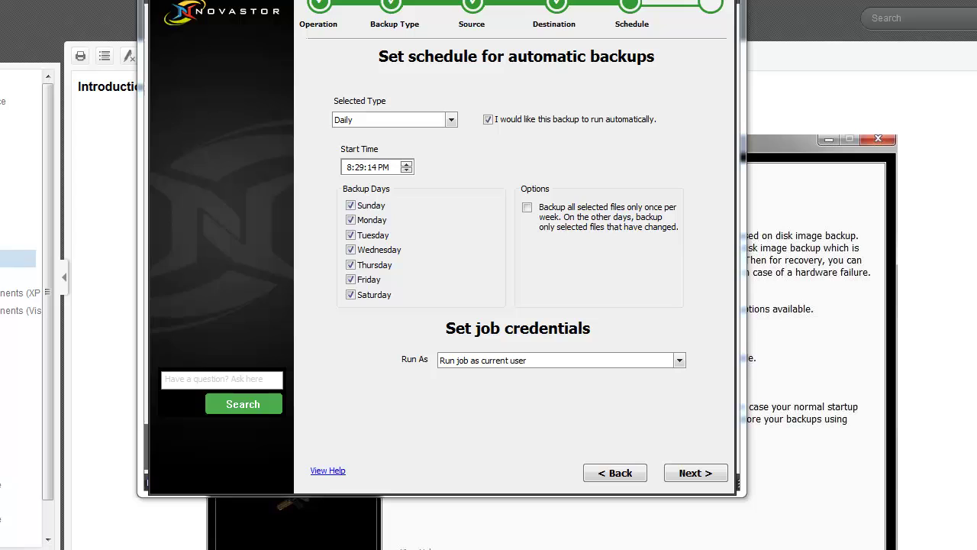
Step: Try the Weekly and Monthly types for the automatic backup schedule
{"action": "left_click", "coordinate": [400, 127]}
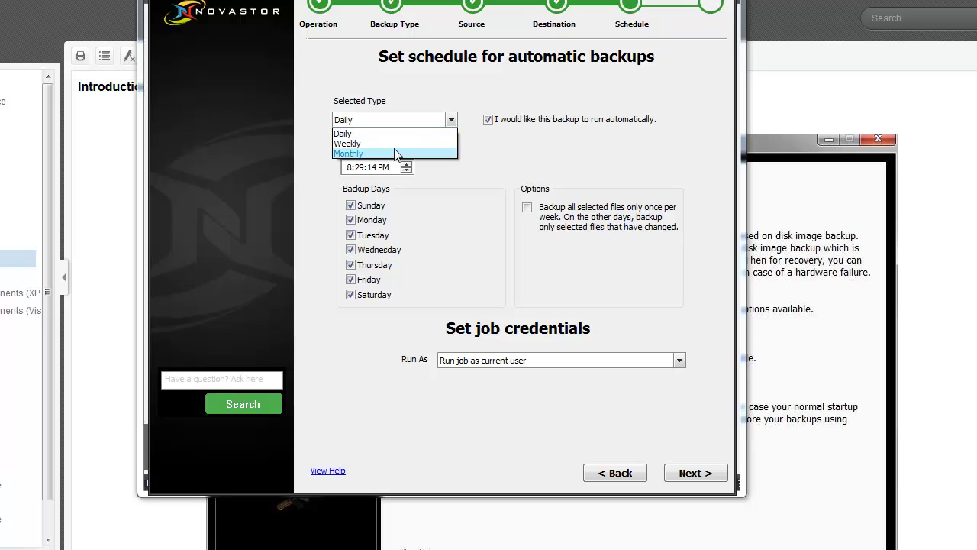
{"action": "left_click", "coordinate": [398, 143]}
{"action": "left_click", "coordinate": [425, 123]}
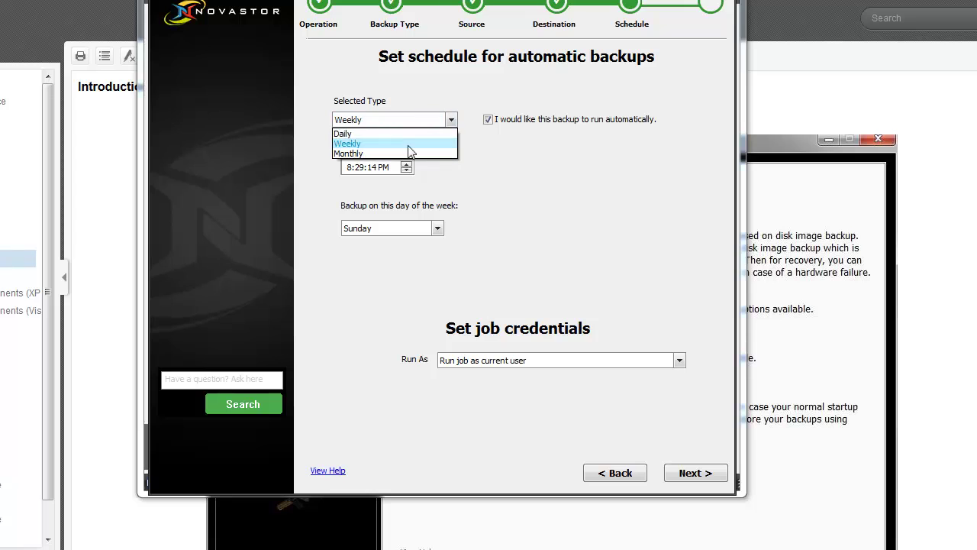
{"action": "left_click", "coordinate": [399, 150]}
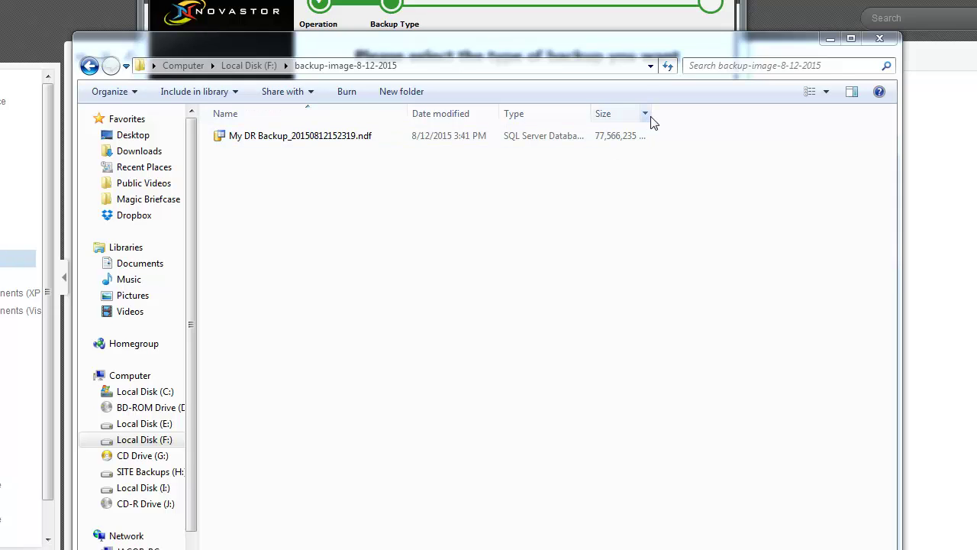
Step: Examine the full size of the backup image file and compare the used and free space on drives F: and C:
{"action": "left_click_drag", "start_coordinate": [650, 109], "coordinate": [679, 102]}
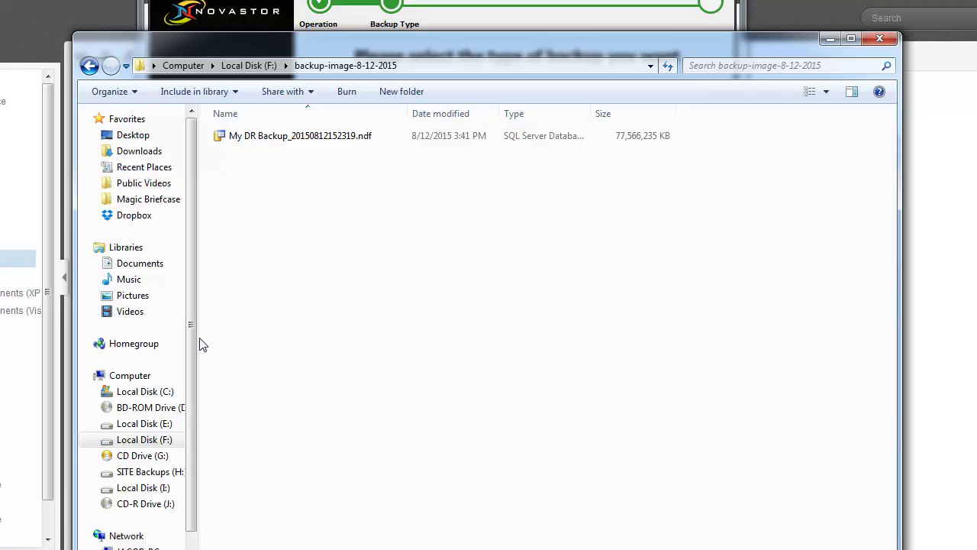
{"action": "left_click", "coordinate": [129, 375]}
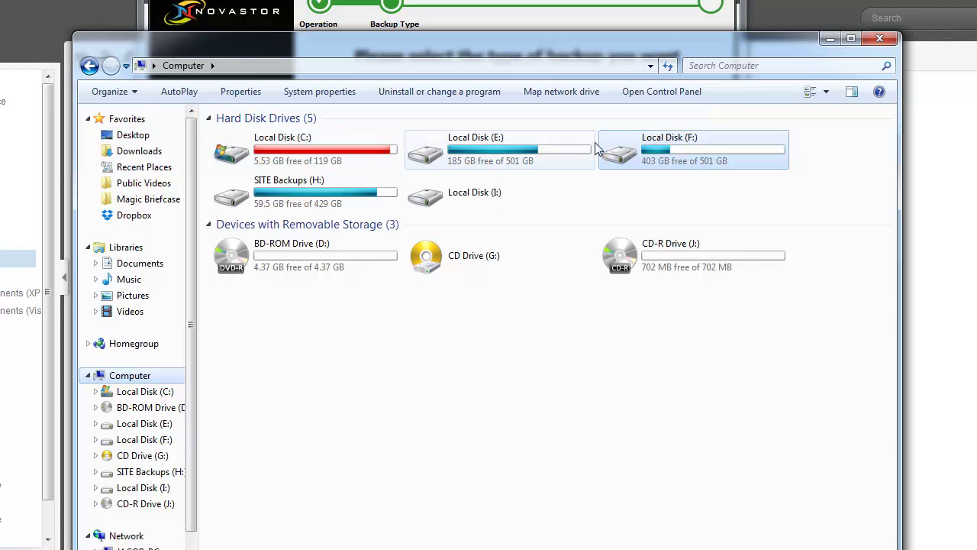
{"action": "mouse_move", "coordinate": [653, 156]}
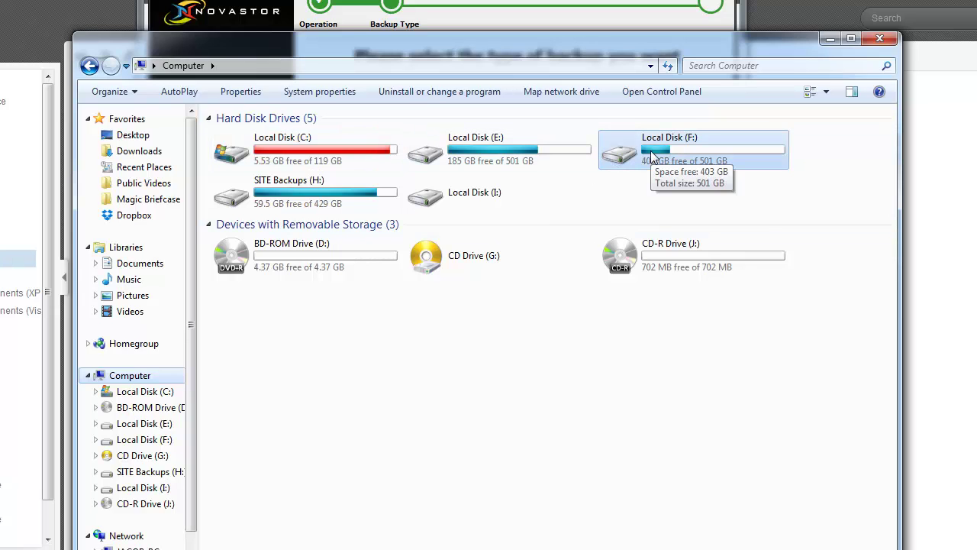
{"action": "mouse_move", "coordinate": [341, 152]}
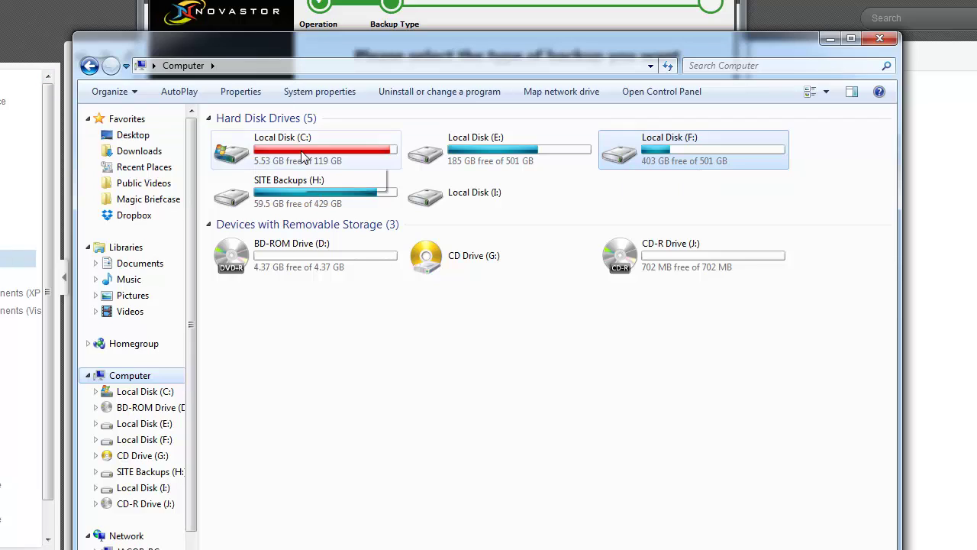
{"action": "mouse_move", "coordinate": [304, 156]}
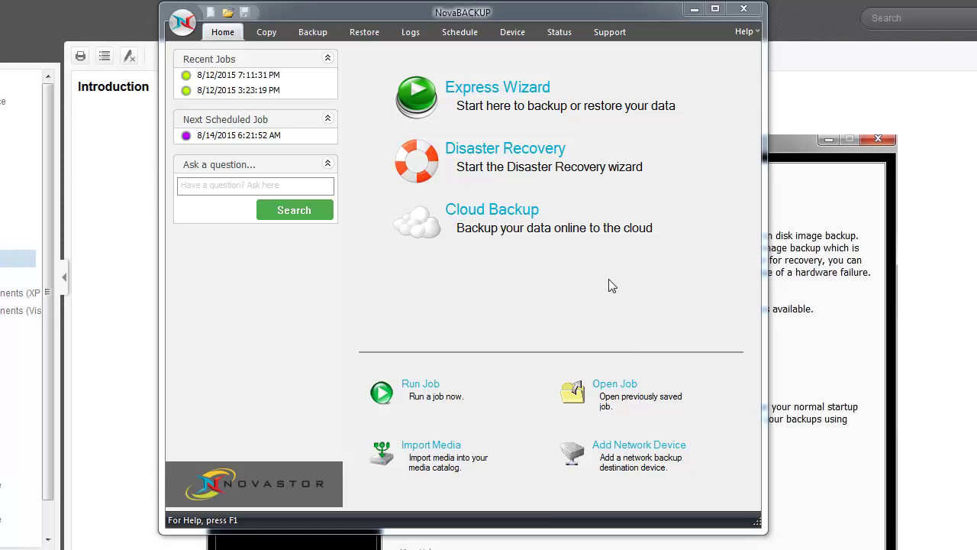
Step: View the provider choices in Cloud Device Setup and close it without choosing one
{"action": "left_click", "coordinate": [473, 213]}
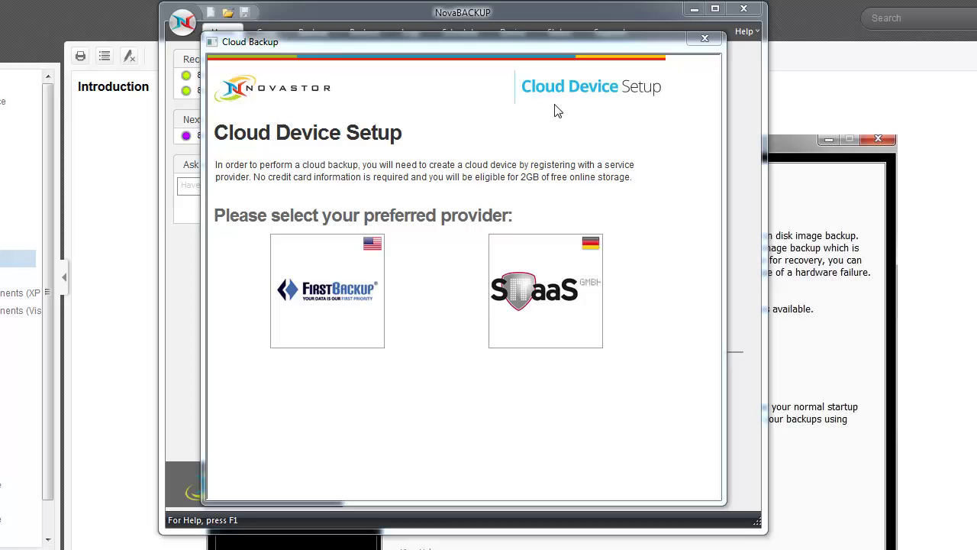
{"action": "left_click", "coordinate": [705, 39]}
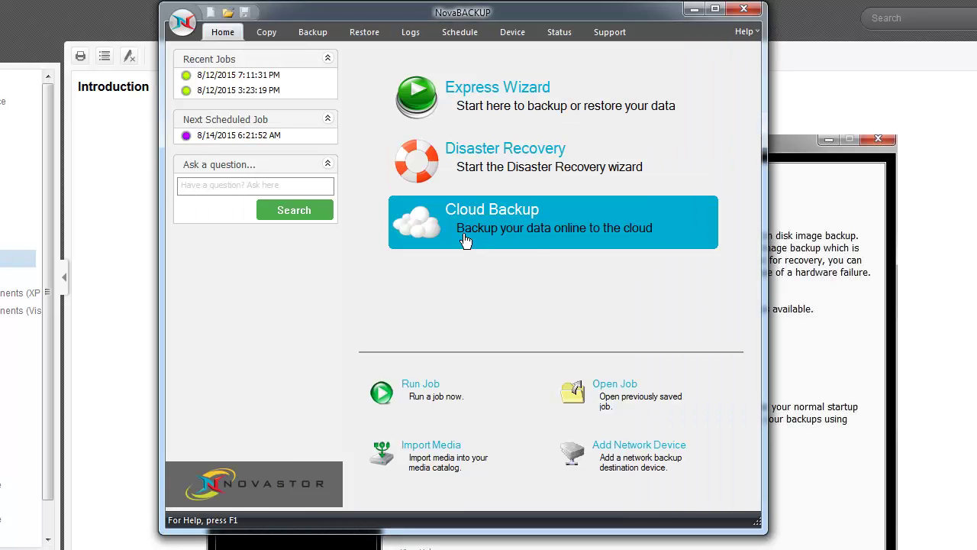
Step: Set Dropbox as the destination device for the My Backup job, keeping the media name My Media
{"action": "left_click", "coordinate": [322, 34]}
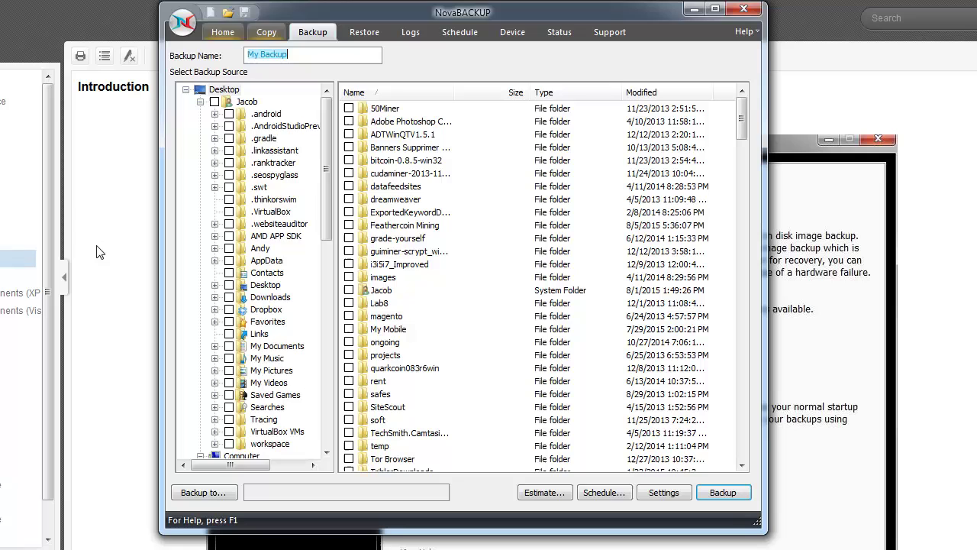
{"action": "left_click", "coordinate": [213, 500]}
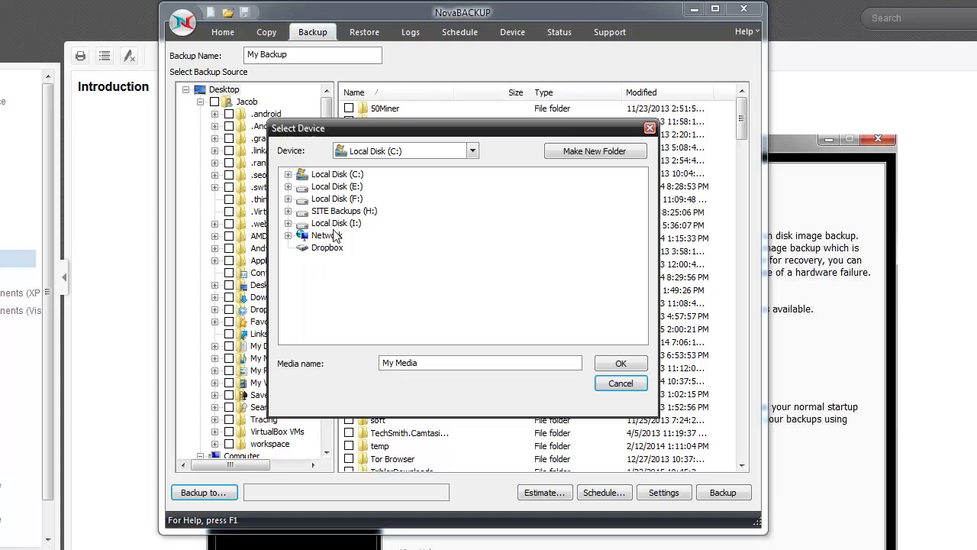
{"action": "left_click", "coordinate": [324, 249]}
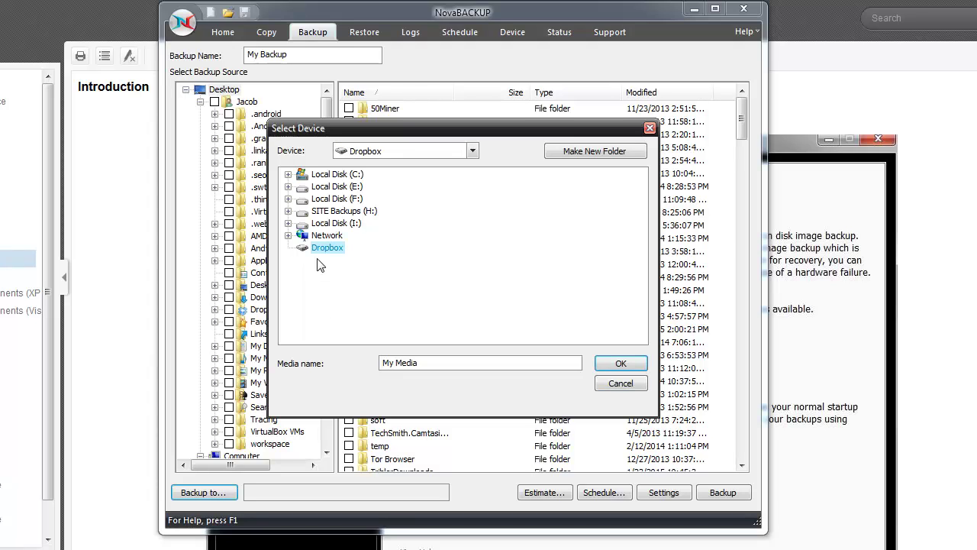
{"action": "left_click", "coordinate": [619, 366]}
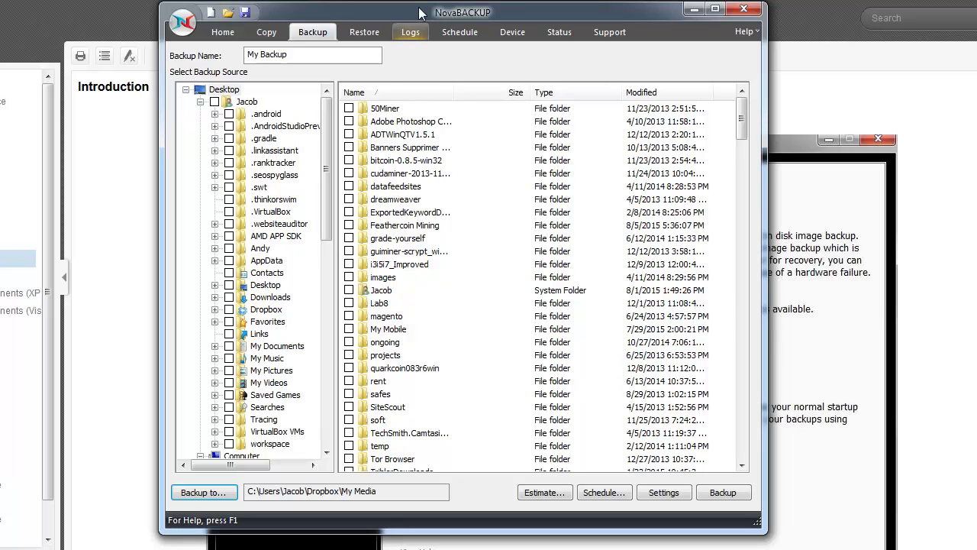
Step: Include the user profile folder and the desktop folders in the backup source, and review the selected folders
{"action": "left_click", "coordinate": [215, 103]}
{"action": "left_click", "coordinate": [200, 101]}
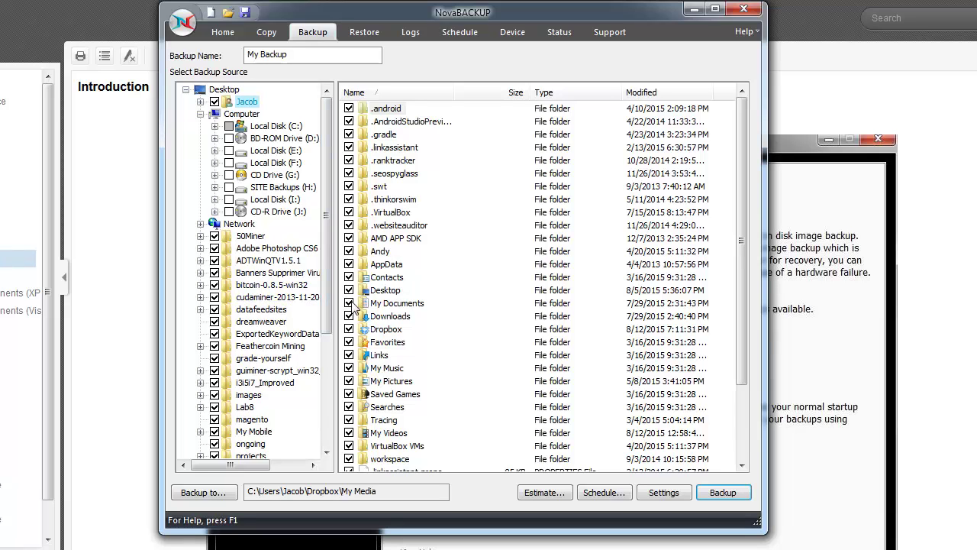
{"action": "scroll", "coordinate": [432, 327], "scroll_direction": "down", "scroll_amount": 2}
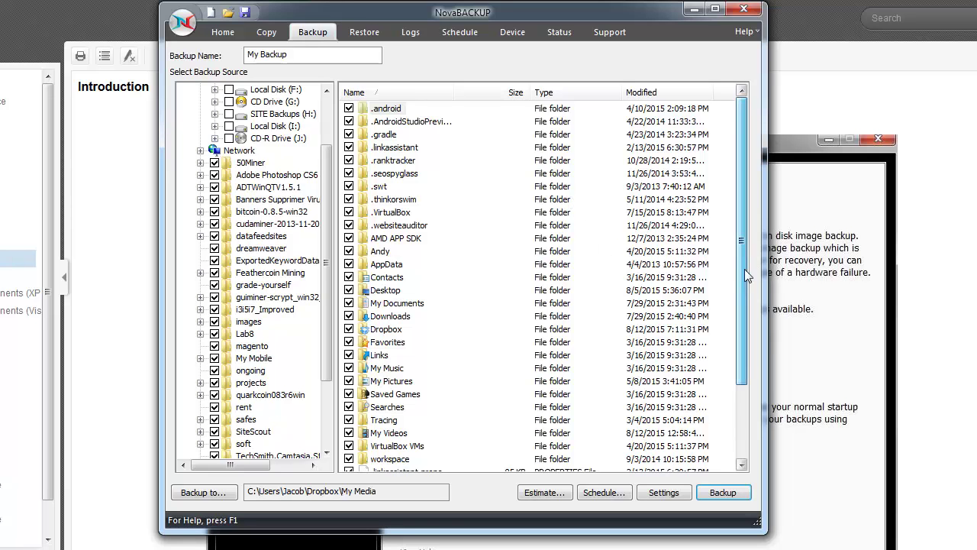
{"action": "left_click_drag", "start_coordinate": [744, 269], "coordinate": [744, 183]}
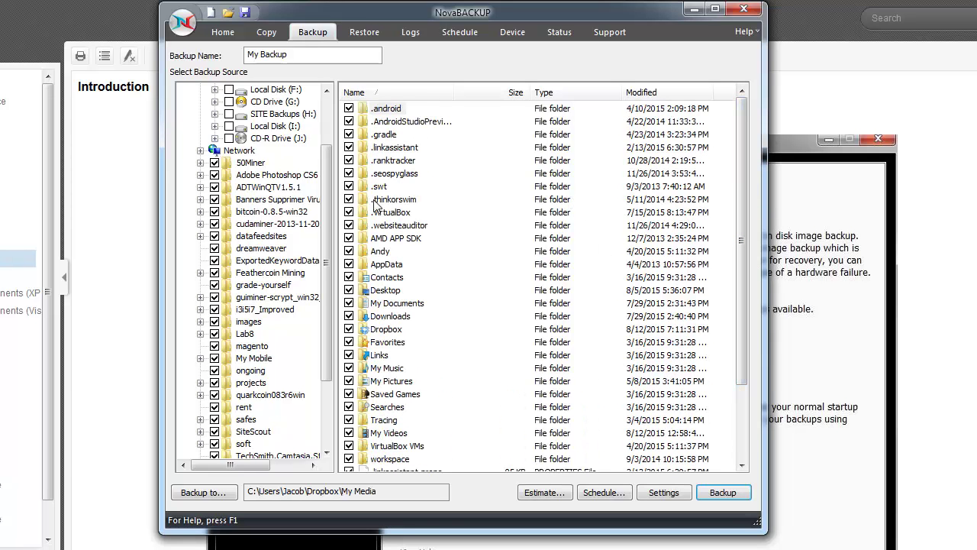
Step: Try to schedule the backup job, declining to save its changes, and reopen the backup destination selection
{"action": "left_click", "coordinate": [604, 493]}
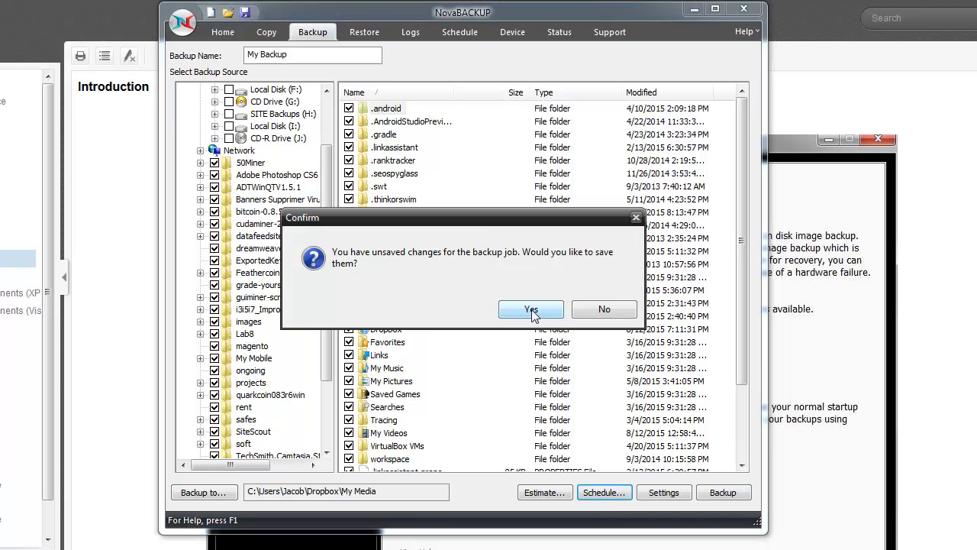
{"action": "left_click", "coordinate": [615, 313]}
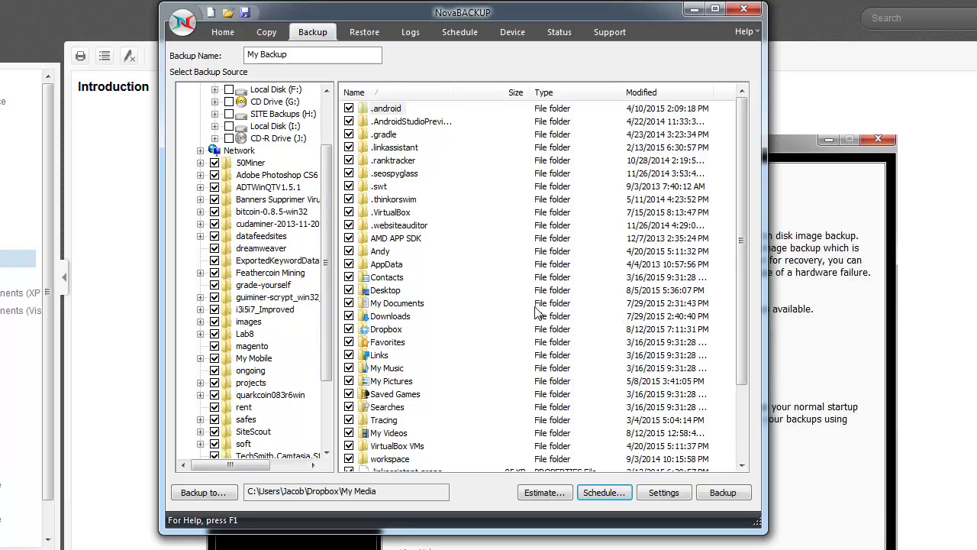
{"action": "left_click", "coordinate": [204, 492]}
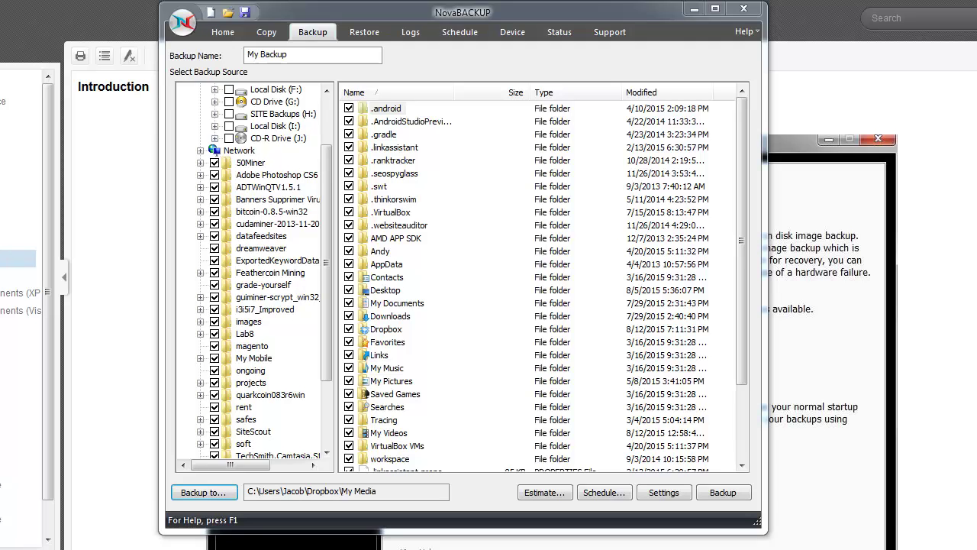
{"action": "left_click", "coordinate": [195, 494]}
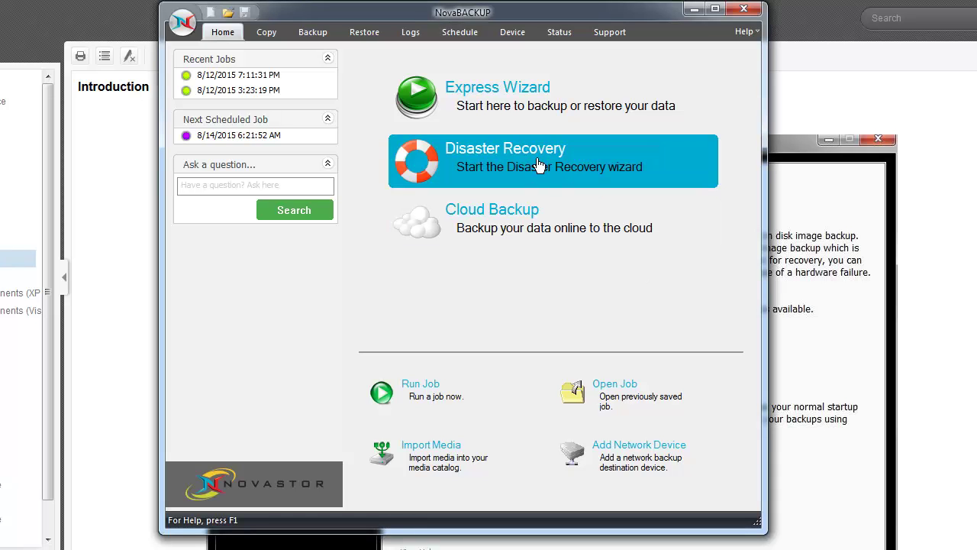
Step: Launch the Disaster Recovery tool for Backup/Restore/Boot CD Creation and open its boot disc creation
{"action": "left_click", "coordinate": [538, 165]}
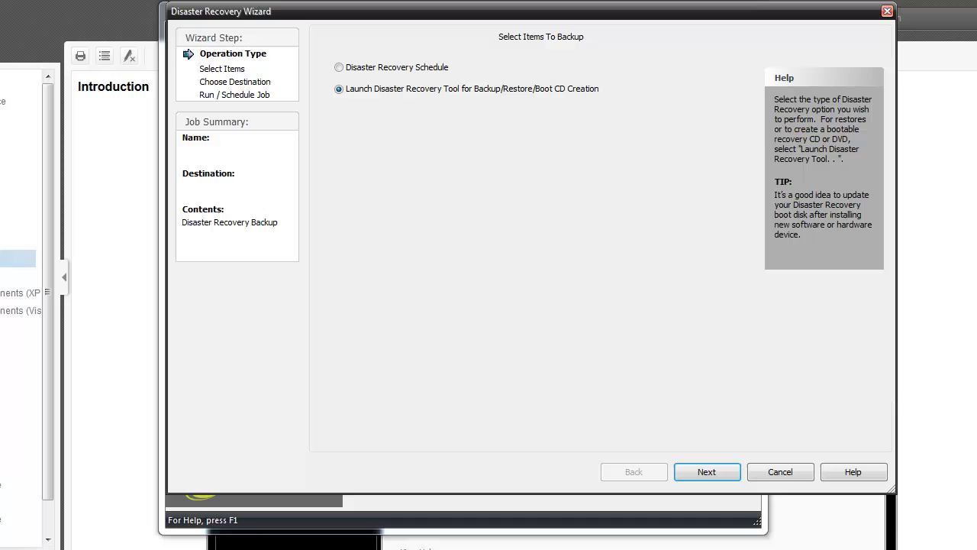
{"action": "left_click", "coordinate": [715, 473]}
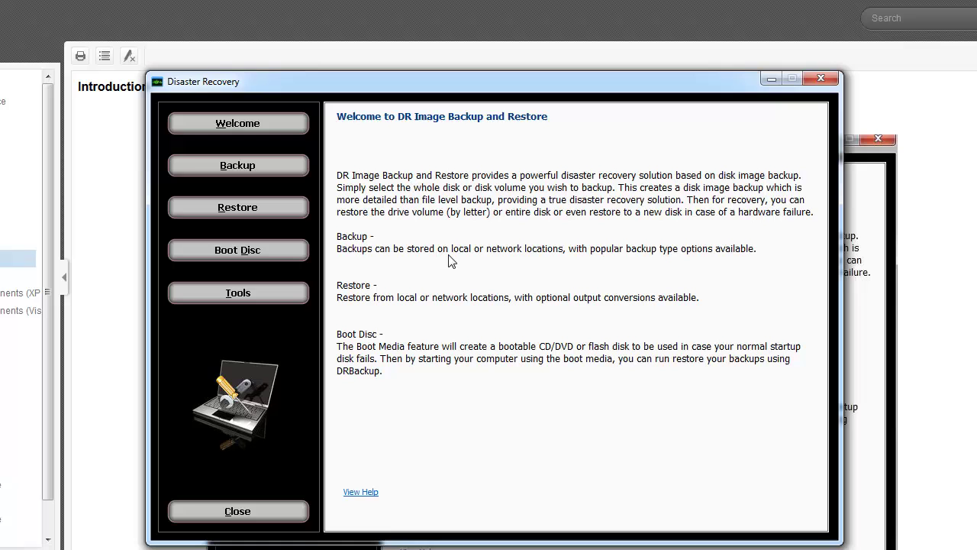
{"action": "left_click", "coordinate": [261, 252]}
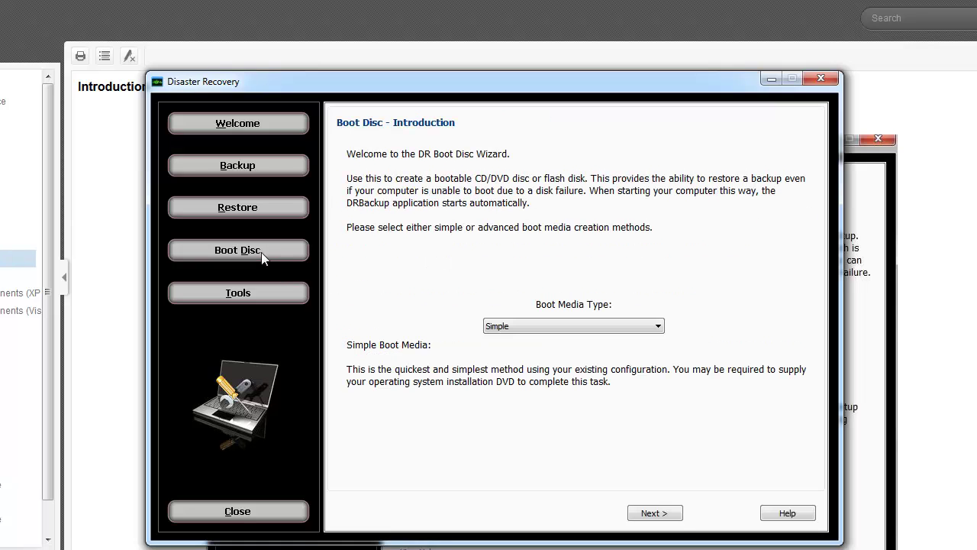
Step: Create the customized bootable image with the Simple boot media type, view the writable devices, and cancel before writing a disc
{"action": "left_click", "coordinate": [654, 512]}
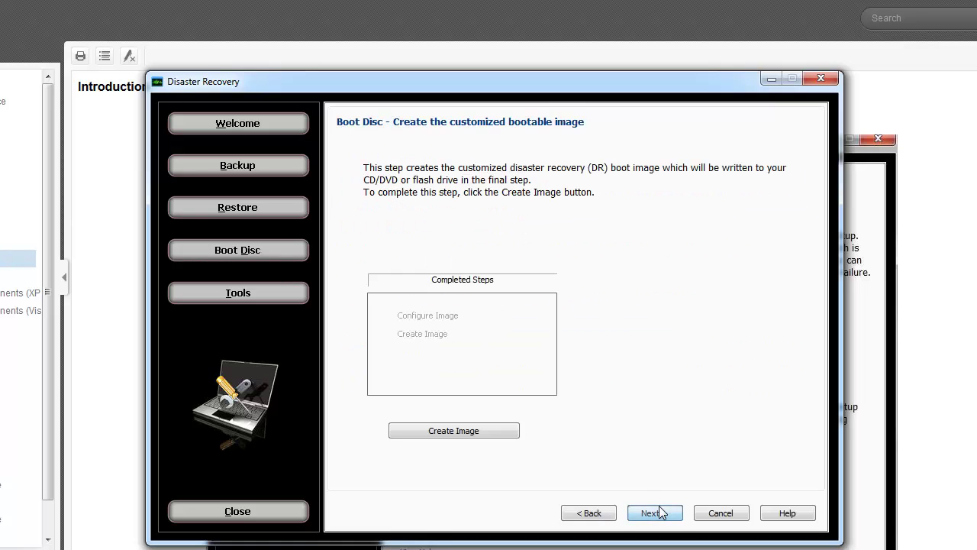
{"action": "left_click", "coordinate": [458, 431]}
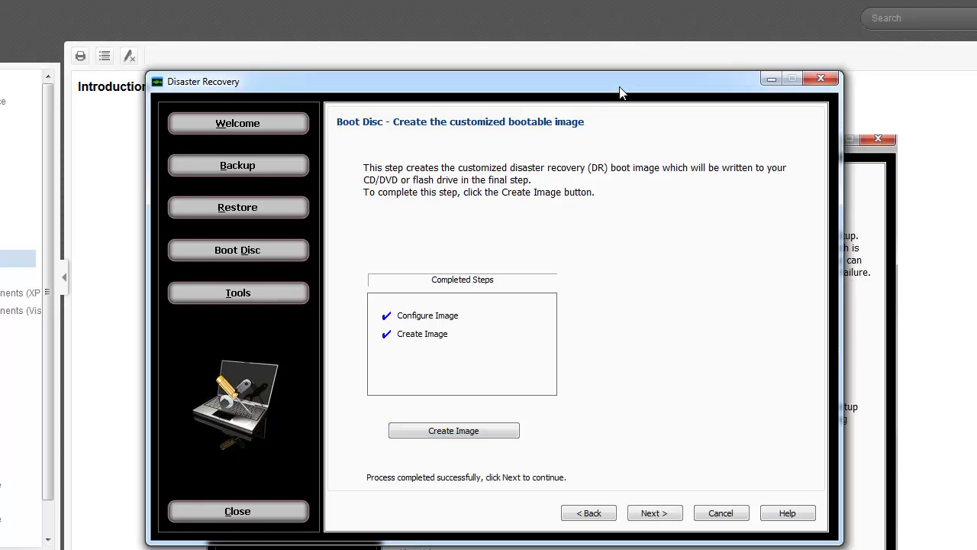
{"action": "left_click", "coordinate": [657, 515]}
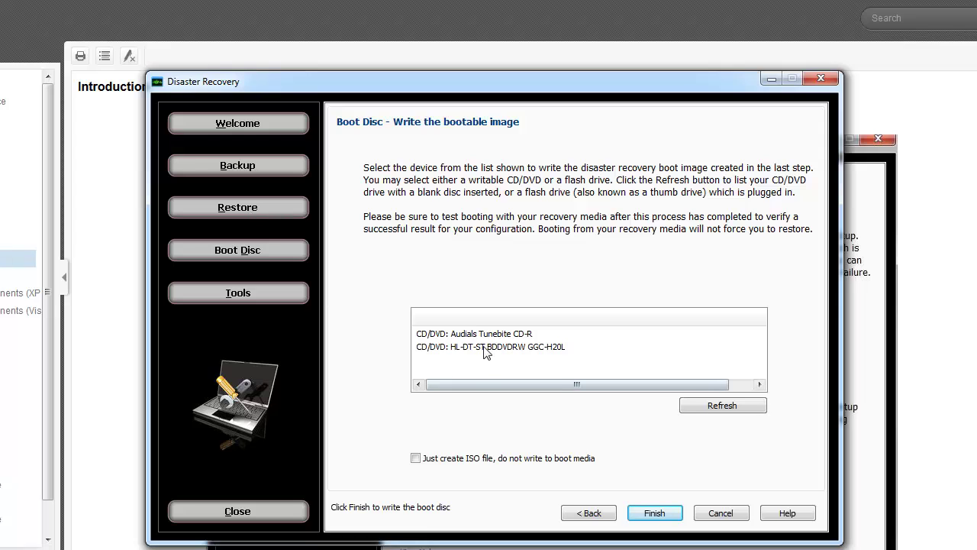
{"action": "left_click", "coordinate": [713, 513]}
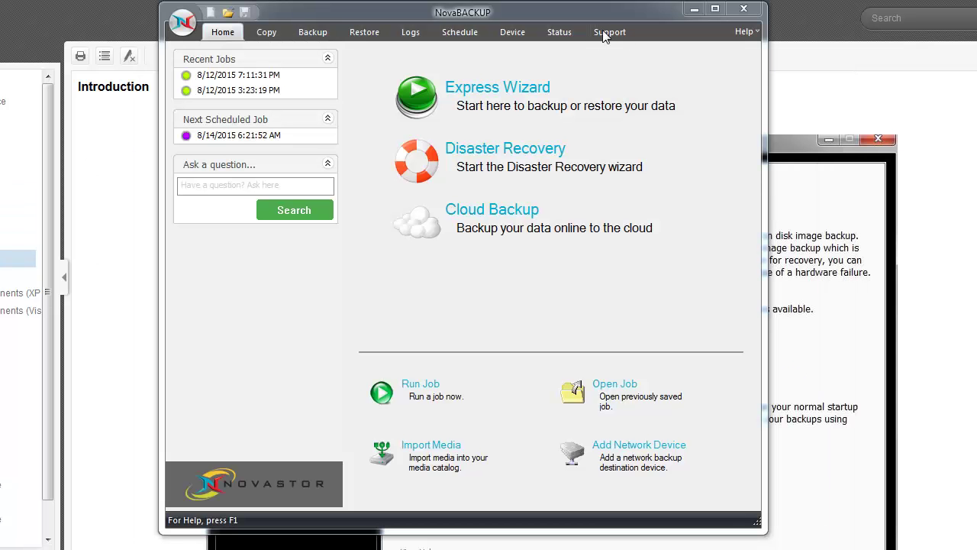
Step: Look over the options in the support area
{"action": "left_click", "coordinate": [609, 32]}
{"action": "left_click", "coordinate": [249, 242]}
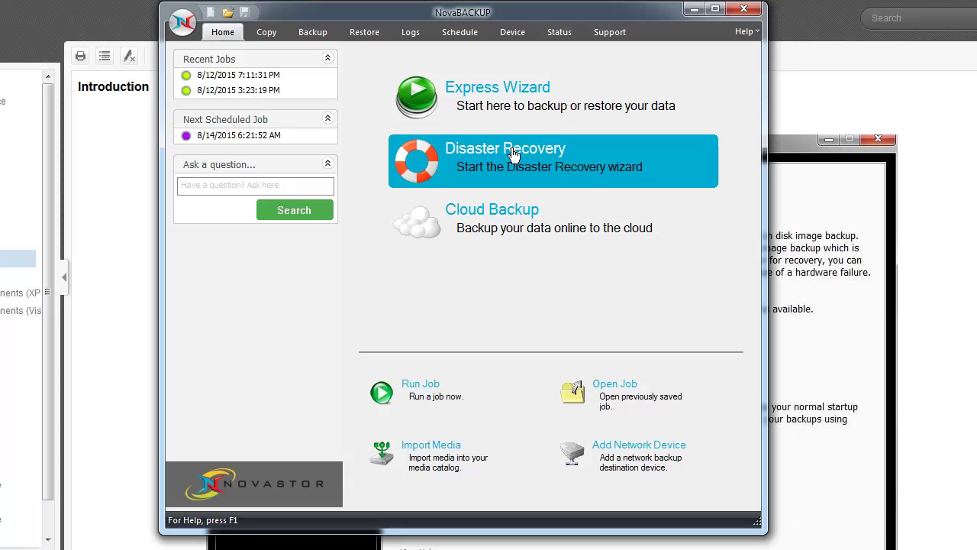
Step: Start a local backup job with the Express Wizard, choosing a custom selection of files as the source
{"action": "left_click", "coordinate": [496, 98]}
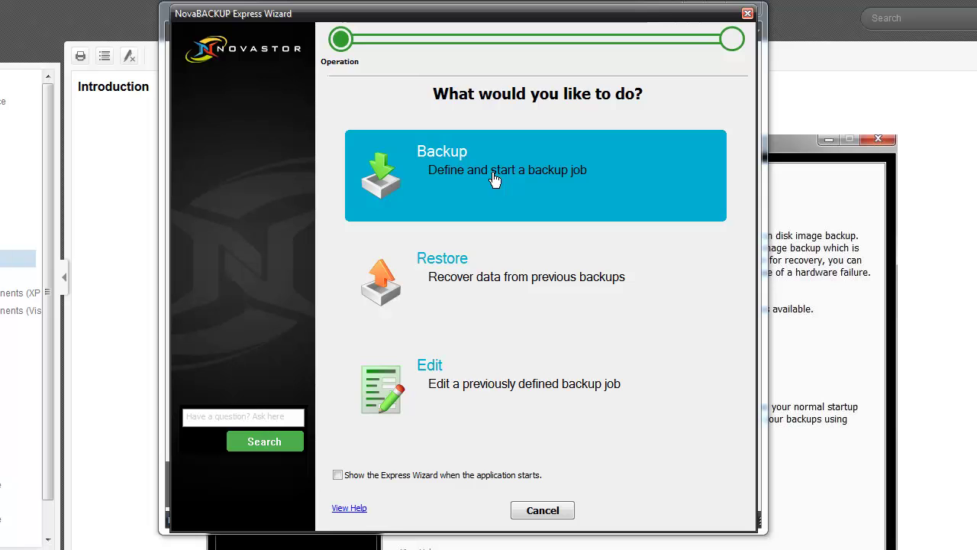
{"action": "left_click", "coordinate": [495, 177]}
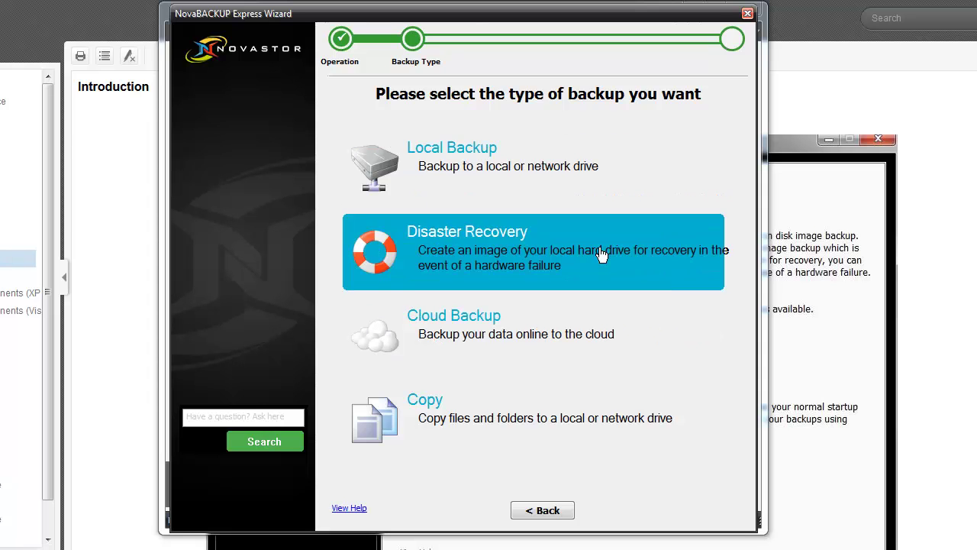
{"action": "left_click", "coordinate": [604, 178]}
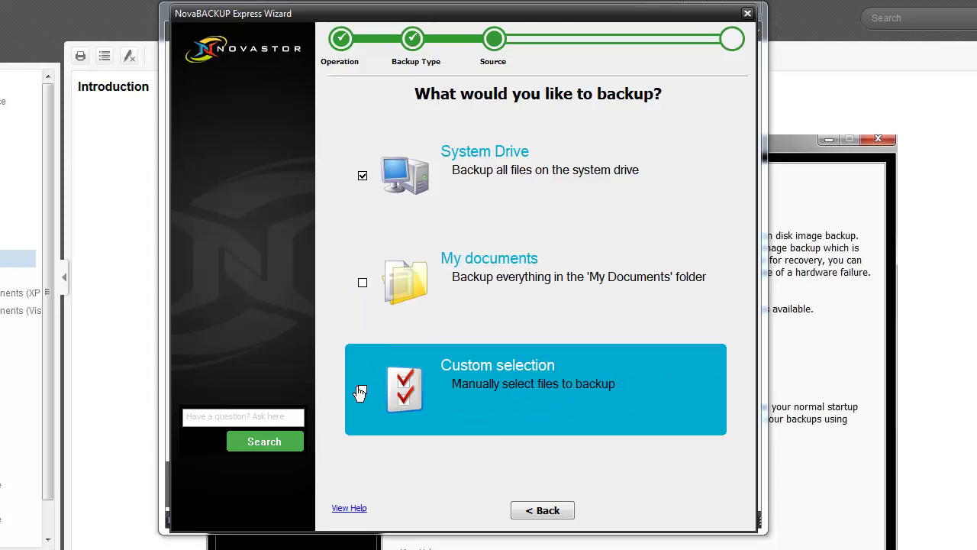
{"action": "left_click", "coordinate": [362, 390]}
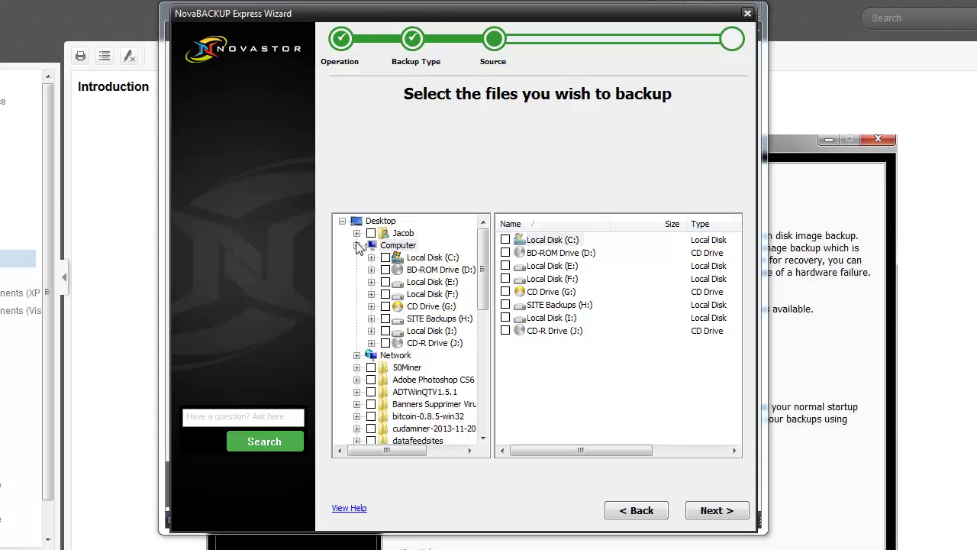
Step: Include the Desktop, Downloads, Dropbox, Favorites and My Documents folders of the user profile in the backup
{"action": "left_click", "coordinate": [356, 233]}
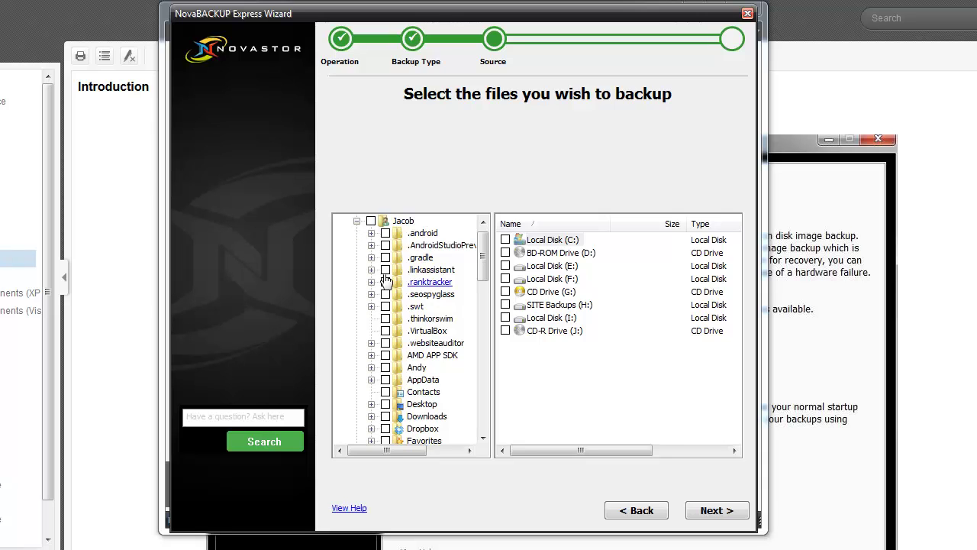
{"action": "left_click", "coordinate": [386, 405]}
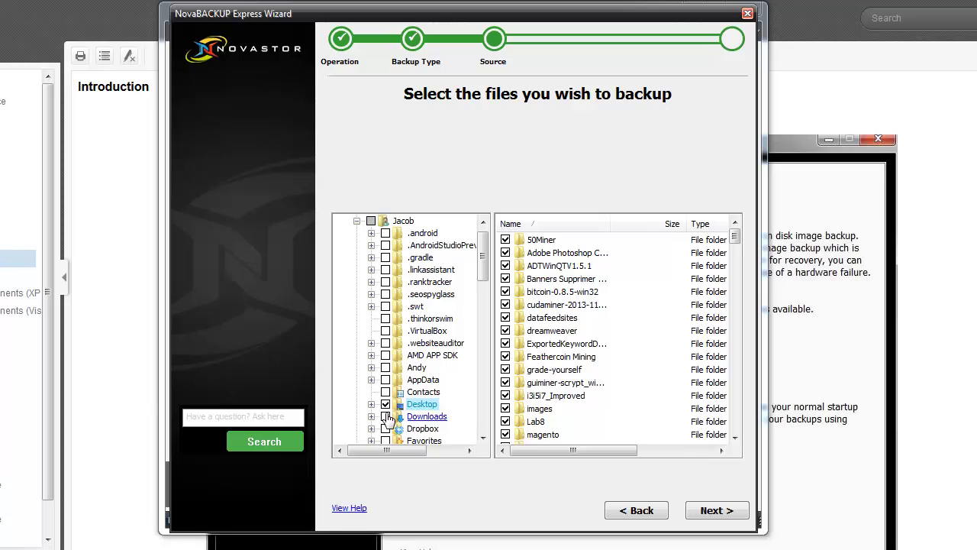
{"action": "left_click", "coordinate": [386, 417]}
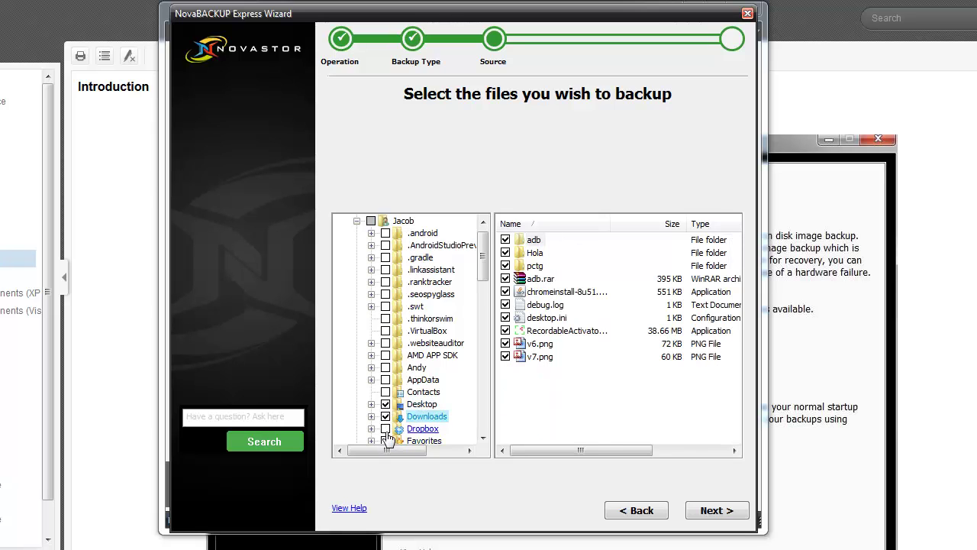
{"action": "left_click", "coordinate": [386, 429]}
{"action": "scroll", "coordinate": [387, 435], "scroll_direction": "down", "scroll_amount": 2}
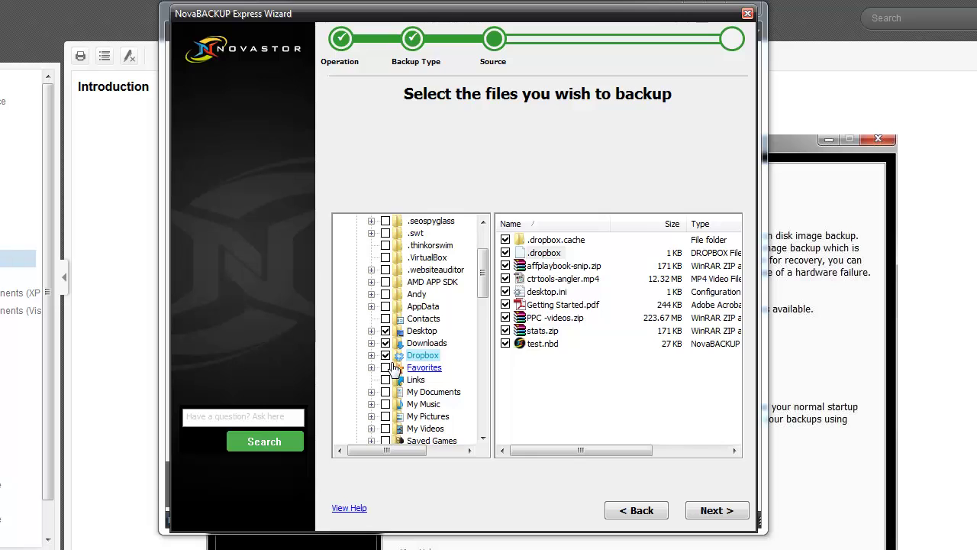
{"action": "left_click", "coordinate": [385, 367]}
{"action": "left_click", "coordinate": [385, 391]}
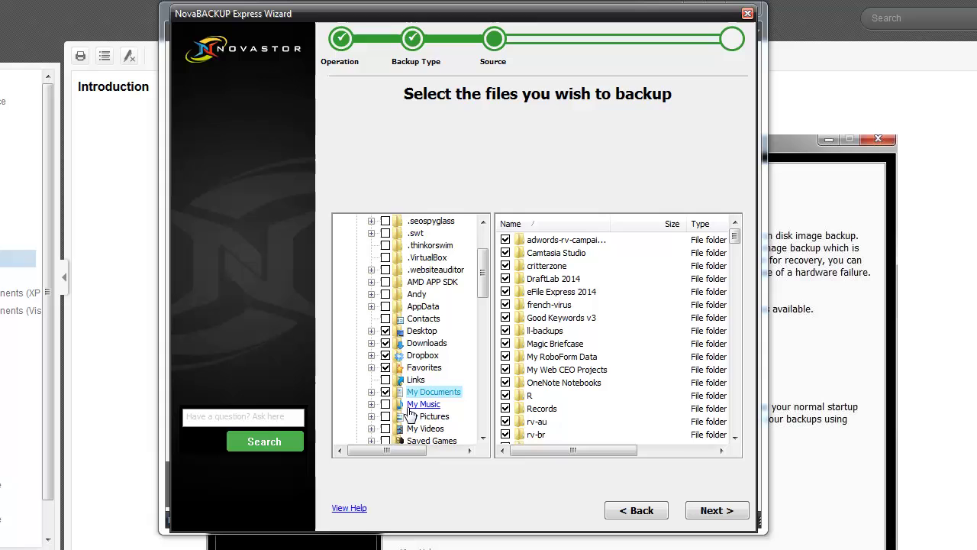
Step: Review the selected folders across the user profile and drives, collapse the profile folder, and view the contents of My Documents
{"action": "scroll", "coordinate": [454, 381], "scroll_direction": "up", "scroll_amount": 3}
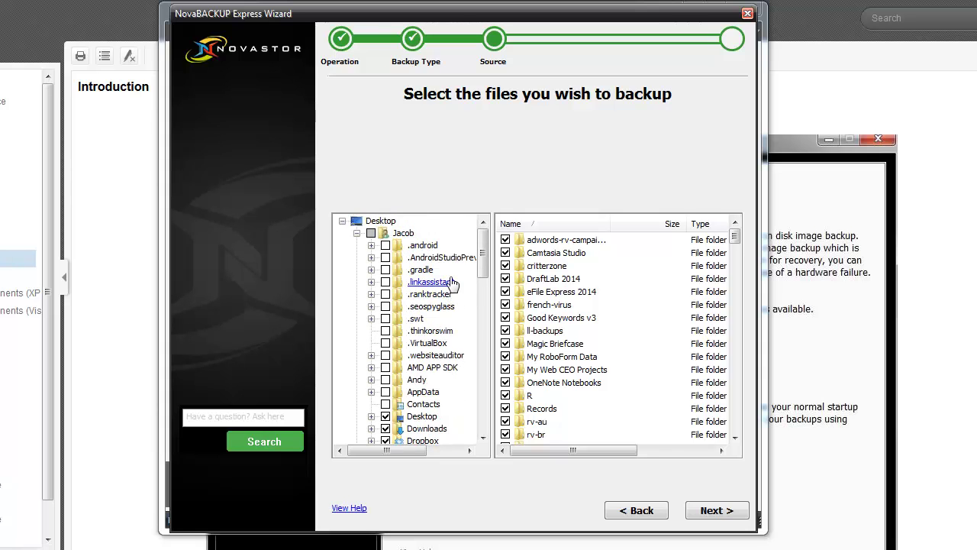
{"action": "scroll", "coordinate": [423, 334], "scroll_direction": "down", "scroll_amount": 10}
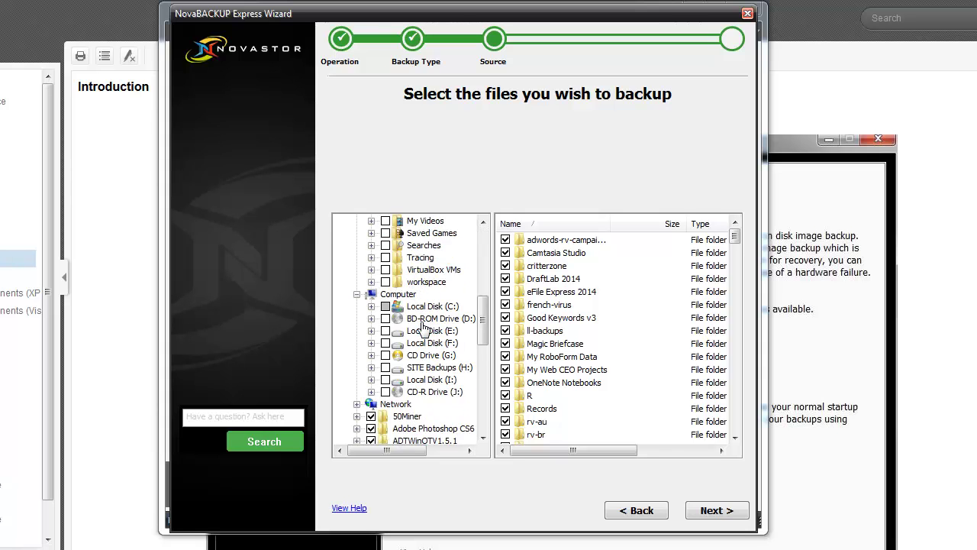
{"action": "scroll", "coordinate": [424, 334], "scroll_direction": "up", "scroll_amount": 6}
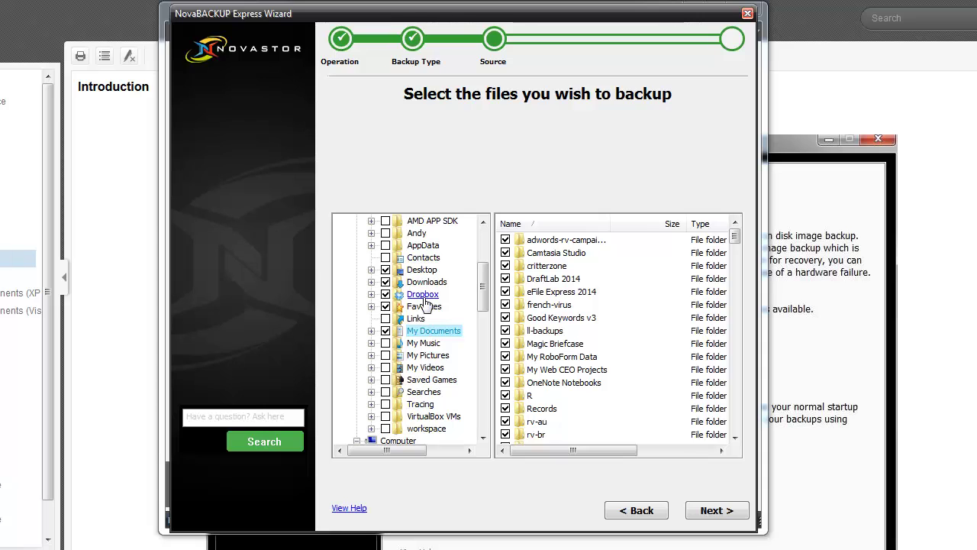
{"action": "scroll", "coordinate": [420, 269], "scroll_direction": "up", "scroll_amount": 4}
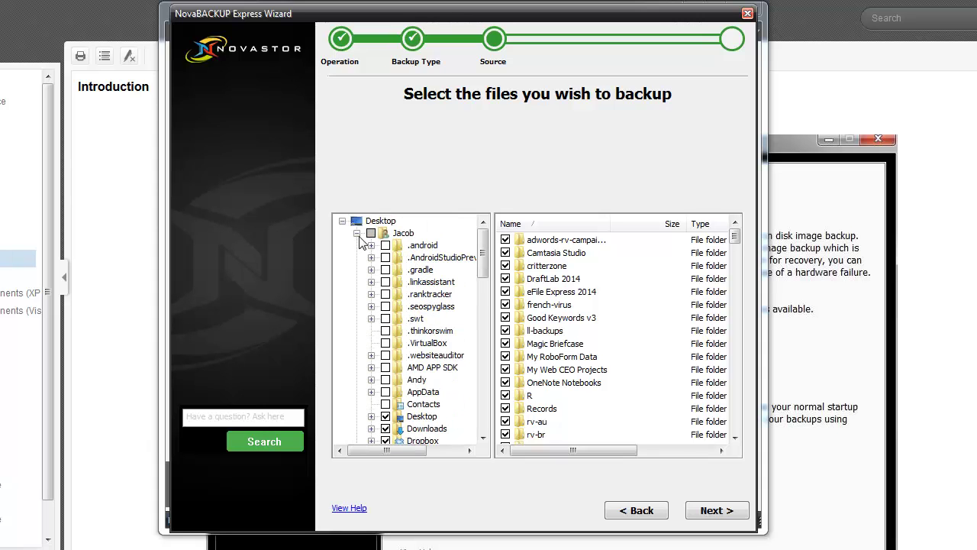
{"action": "left_click", "coordinate": [356, 233]}
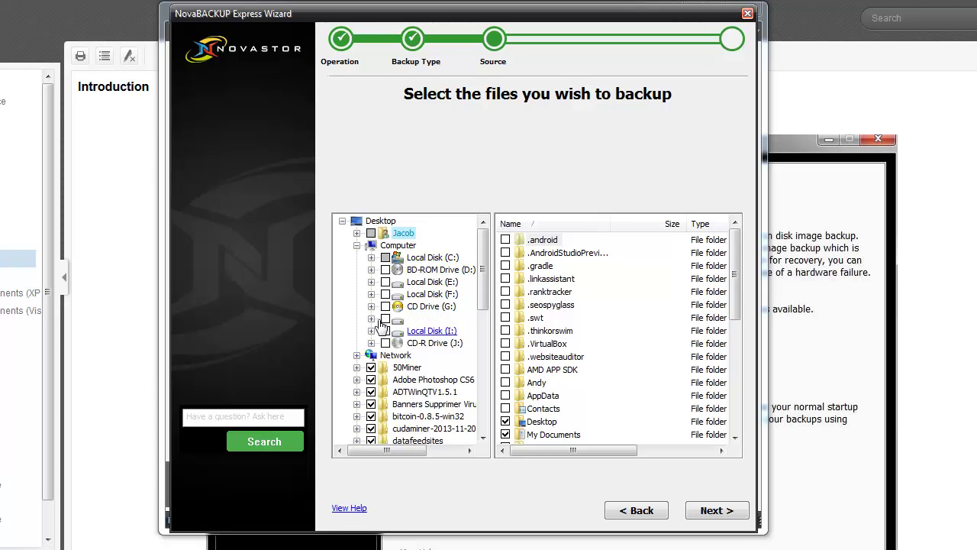
{"action": "double_click", "coordinate": [553, 434]}
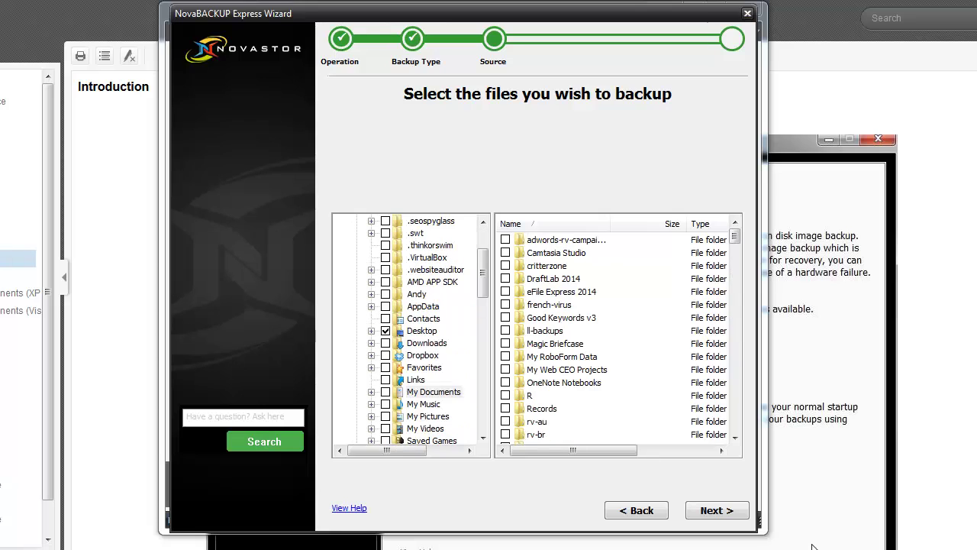
Step: Keep the job name My Backup and destination F:\my-backup, and schedule the backup to run automatically every week on Sunday
{"action": "left_click", "coordinate": [711, 510]}
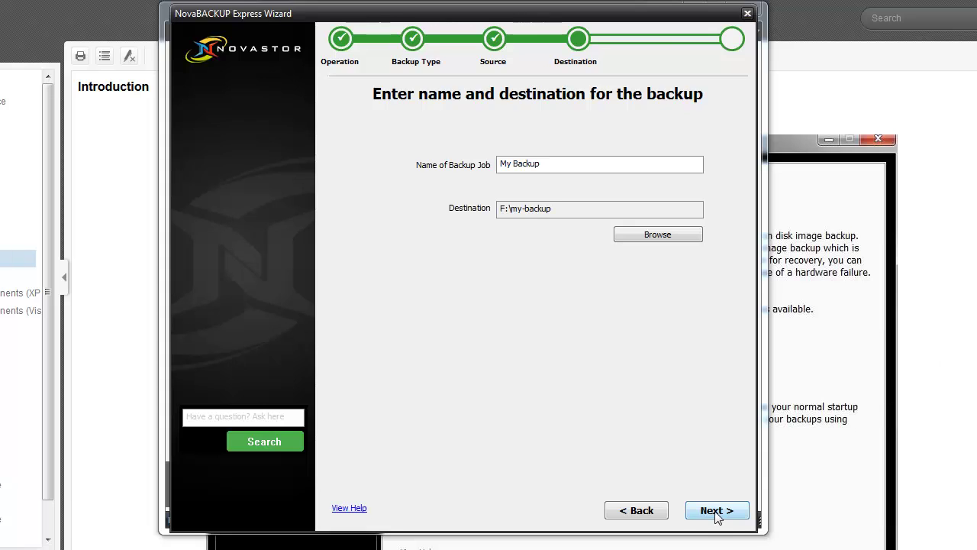
{"action": "left_click", "coordinate": [716, 513]}
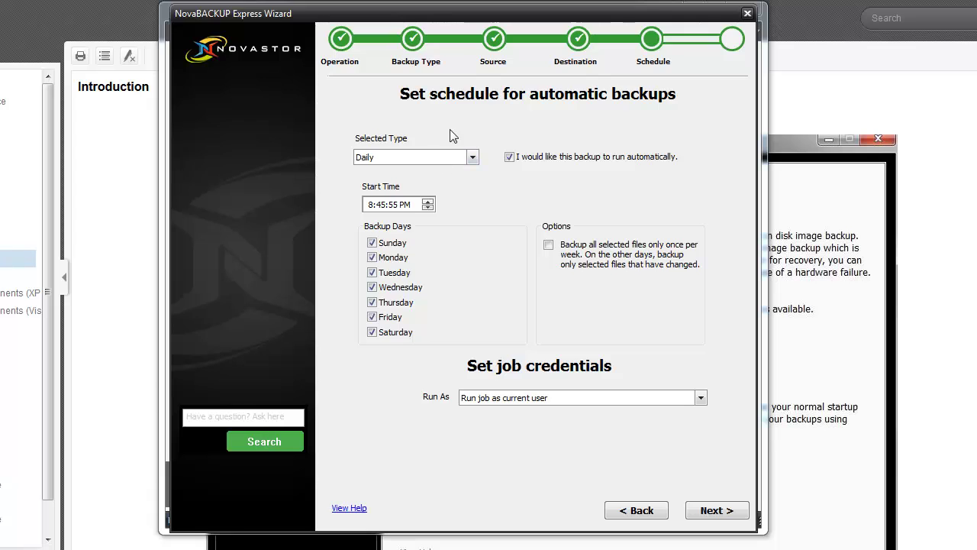
{"action": "left_click", "coordinate": [437, 158]}
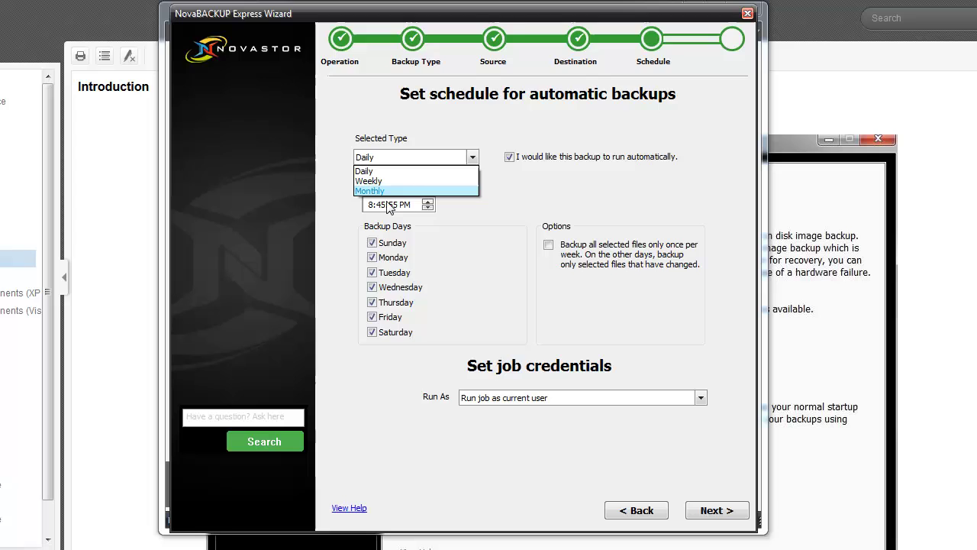
{"action": "left_click", "coordinate": [389, 181]}
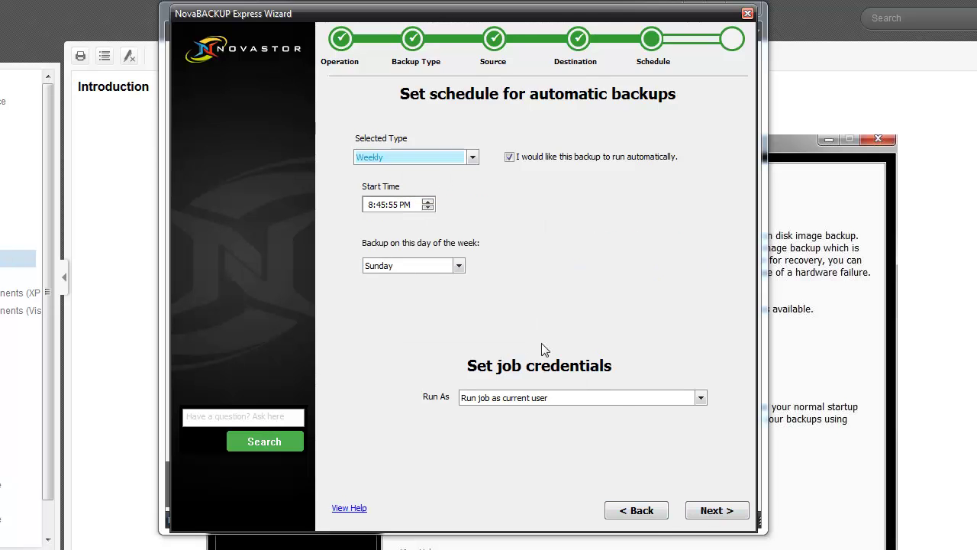
{"action": "left_click", "coordinate": [713, 510]}
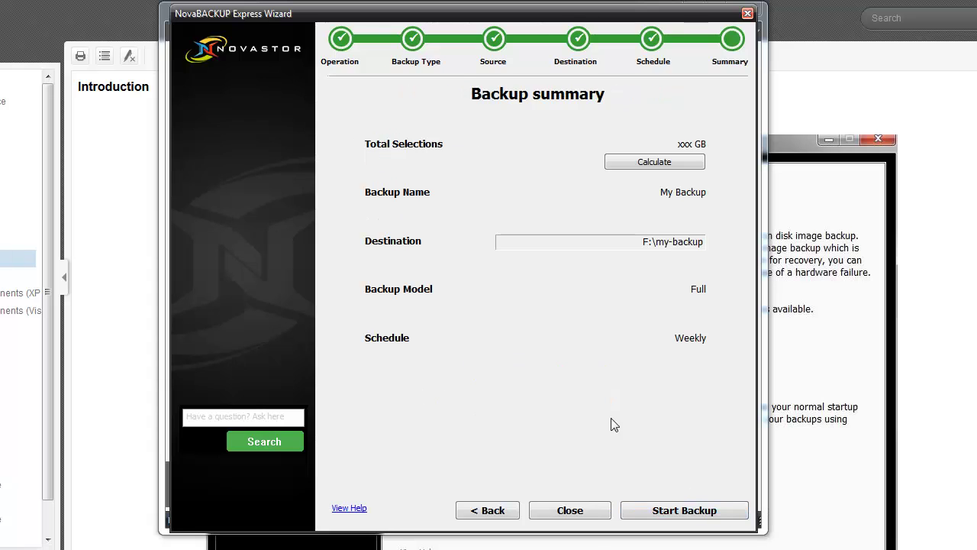
Step: Start estimating the total backup size, close the estimate, and start the My Backup job
{"action": "left_click", "coordinate": [681, 165]}
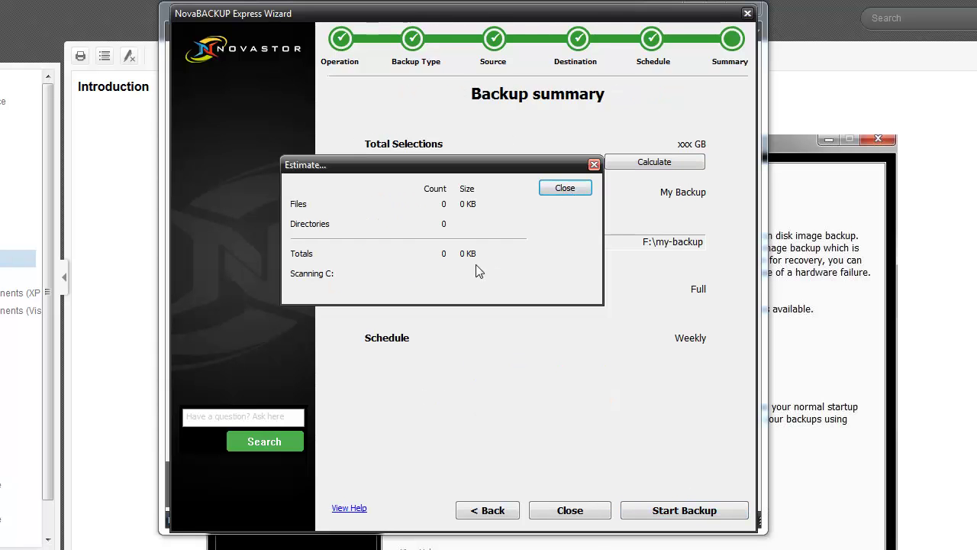
{"action": "left_click", "coordinate": [569, 191]}
{"action": "left_click", "coordinate": [676, 516]}
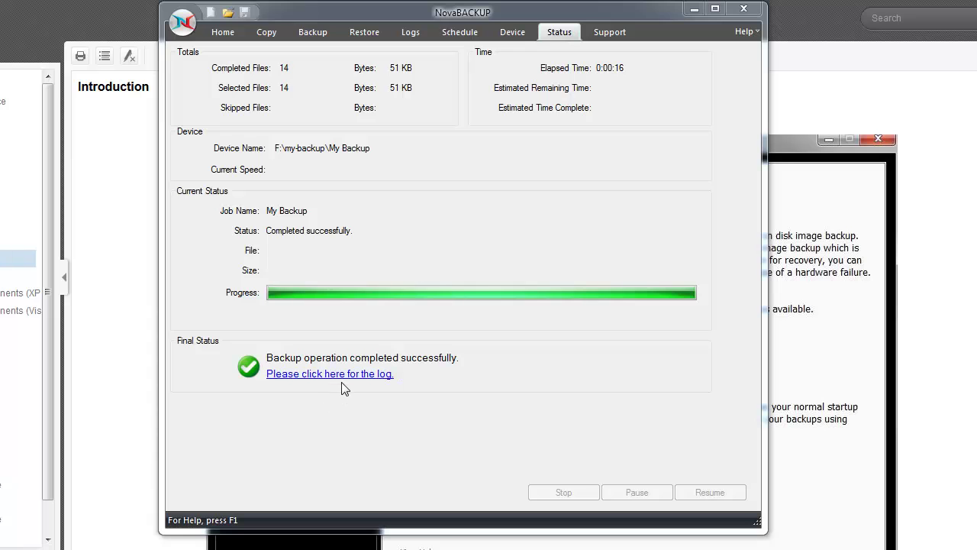
Step: View the job report of the completed backup, close it, and return to the home page to see the recent and scheduled jobs
{"action": "left_click", "coordinate": [342, 376]}
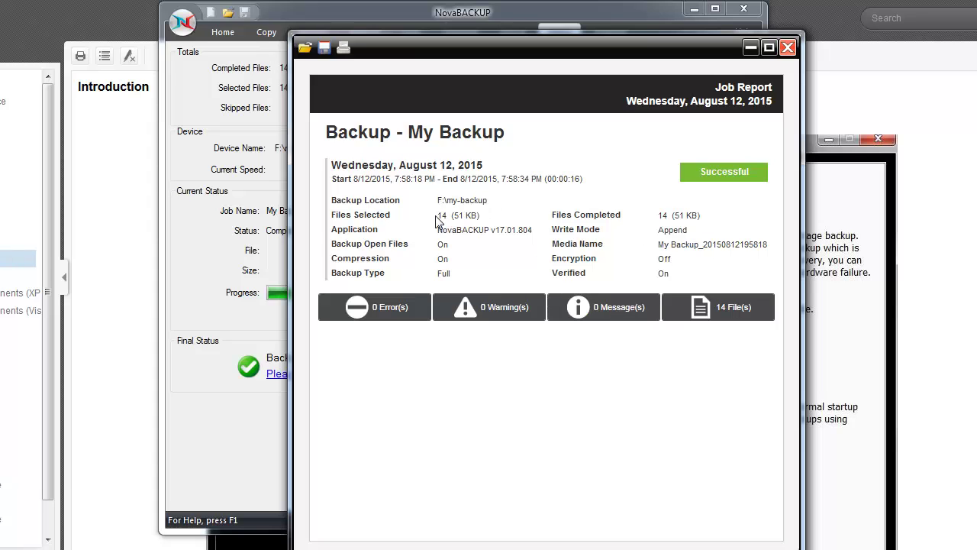
{"action": "left_click", "coordinate": [787, 49]}
{"action": "left_click", "coordinate": [223, 32]}
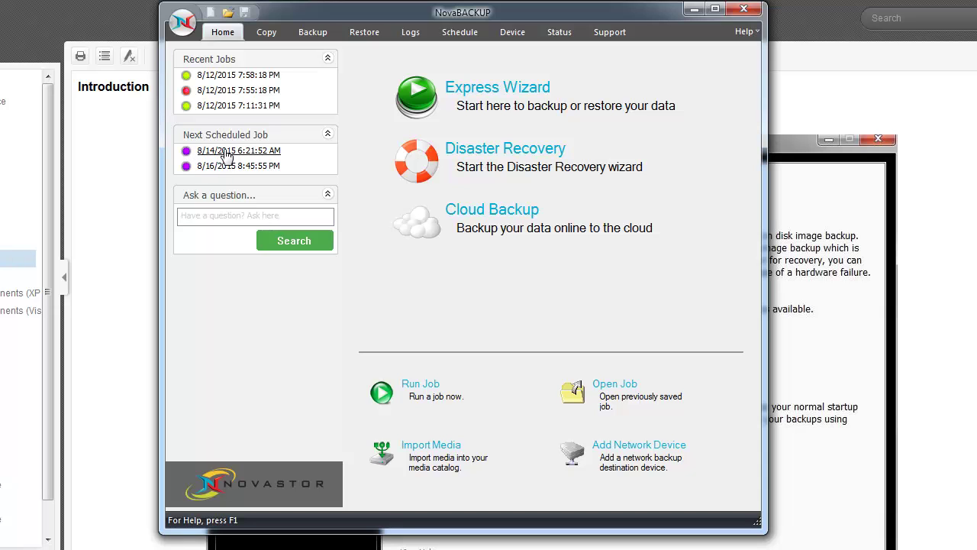
Step: Look through the copy, backup and restore pages, and view the log list of completed jobs
{"action": "left_click", "coordinate": [458, 96]}
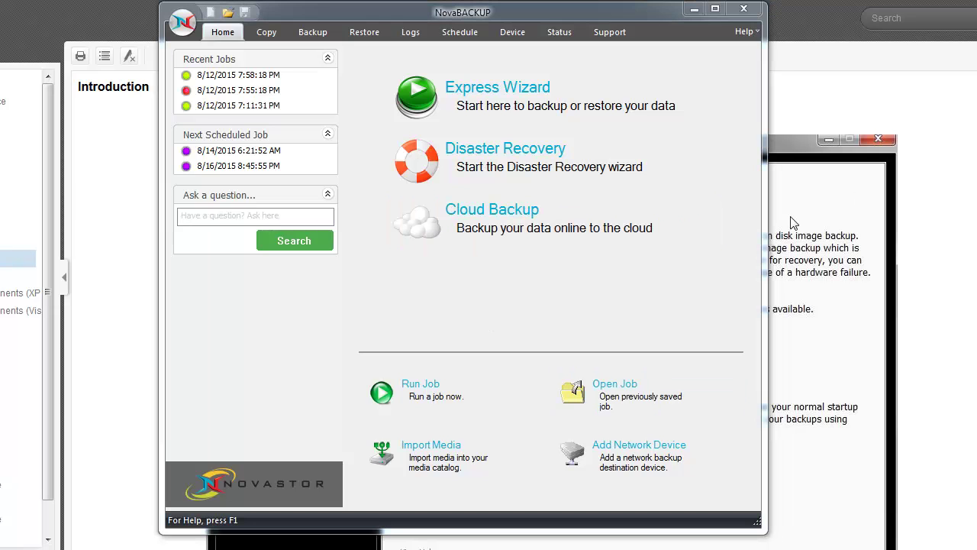
{"action": "left_click", "coordinate": [266, 33]}
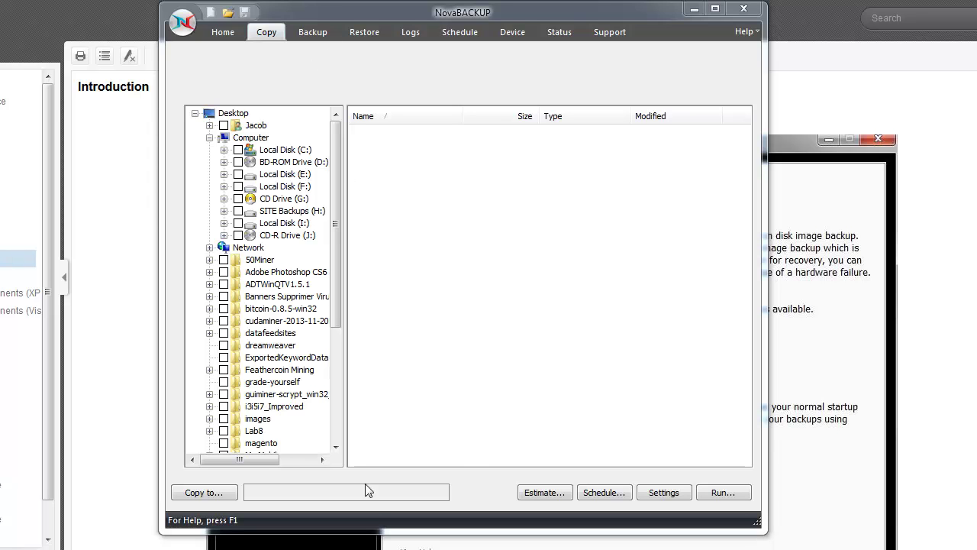
{"action": "left_click", "coordinate": [301, 38]}
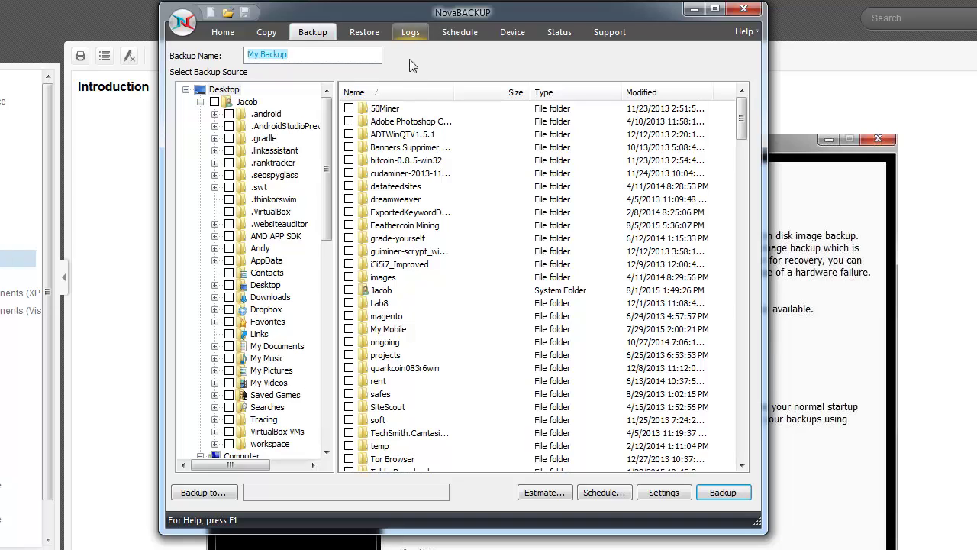
{"action": "left_click", "coordinate": [375, 34]}
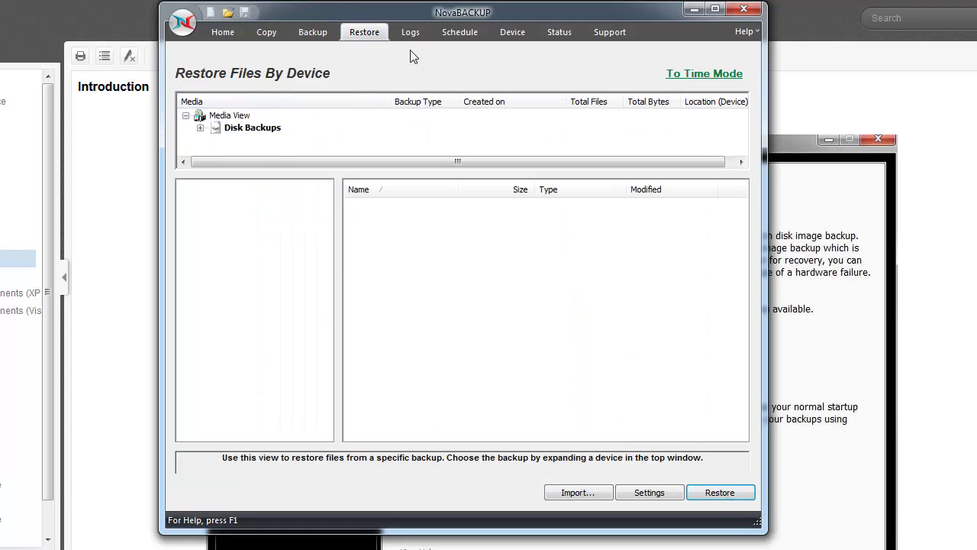
{"action": "left_click", "coordinate": [427, 33]}
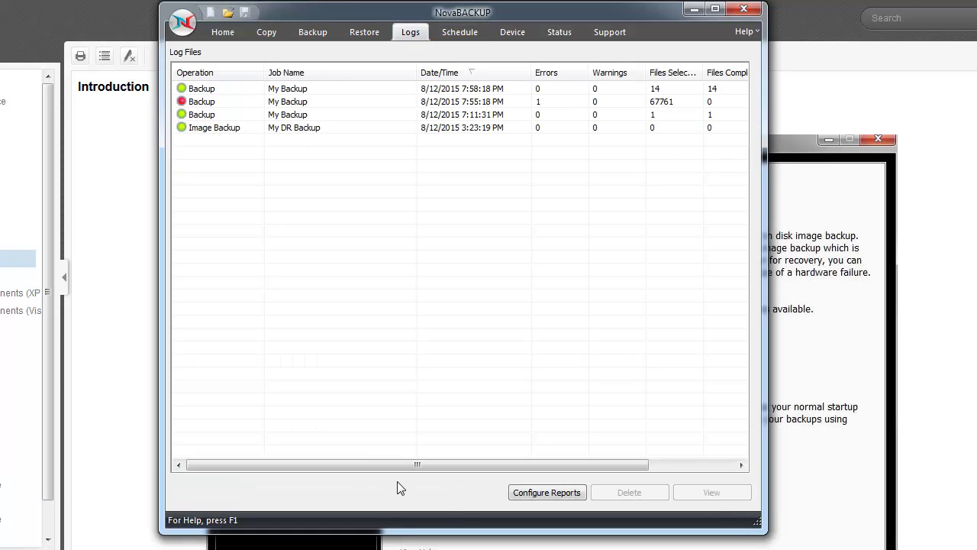
Step: Open the schedule options of the weekly My Backup job for editing from the list of scheduled jobs
{"action": "left_click", "coordinate": [463, 33]}
{"action": "left_click", "coordinate": [309, 90]}
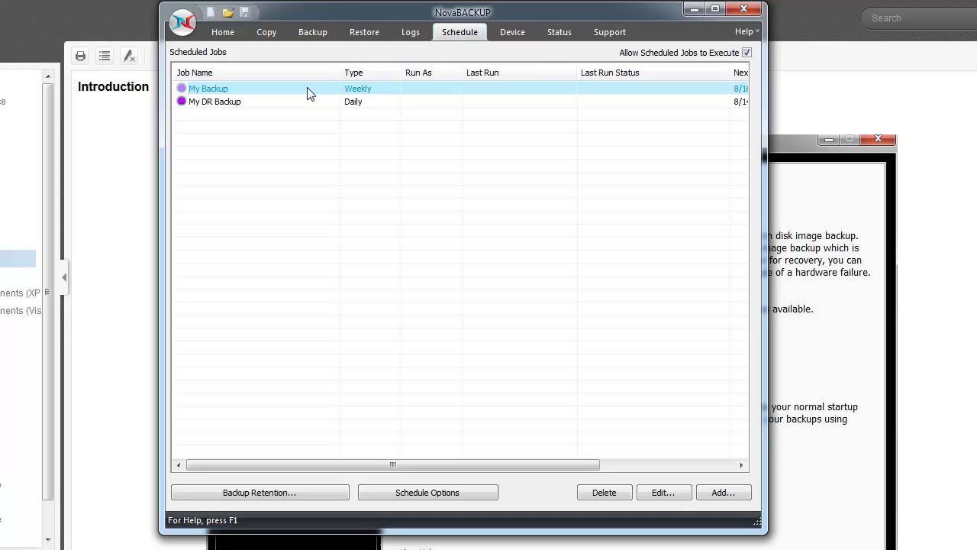
{"action": "left_click", "coordinate": [682, 494]}
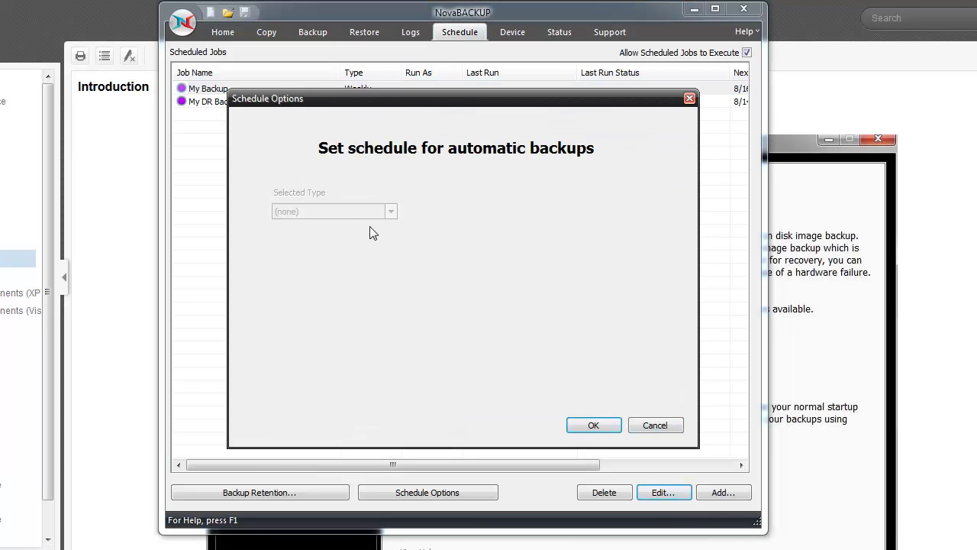
{"action": "left_click_drag", "start_coordinate": [534, 99], "coordinate": [546, 137]}
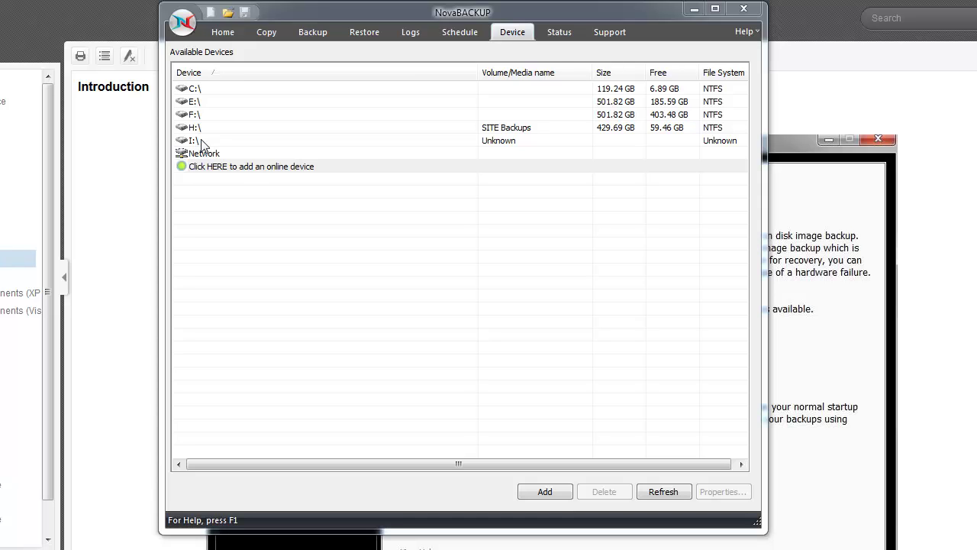
Step: Select the I:\ drive among the available devices, and view the job status and support pages
{"action": "left_click", "coordinate": [203, 145]}
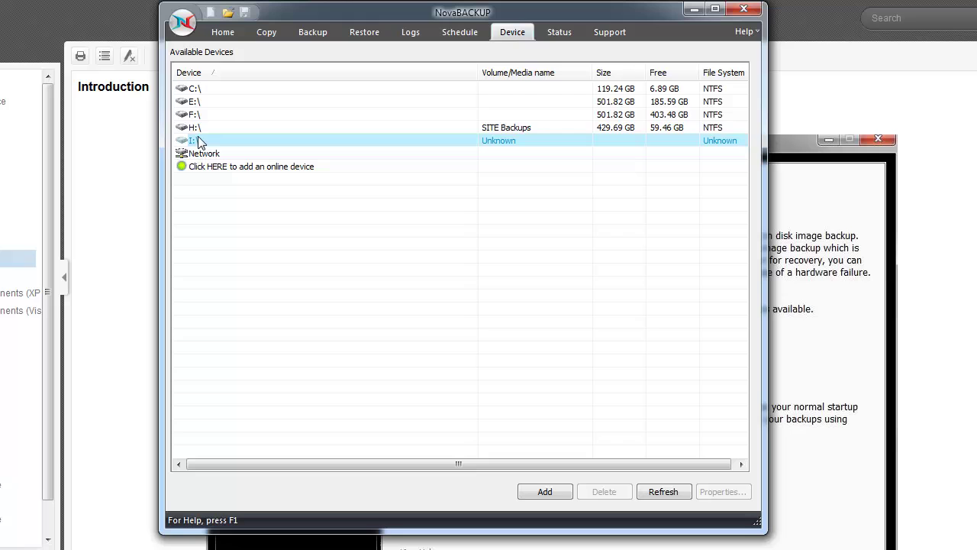
{"action": "left_click", "coordinate": [561, 33]}
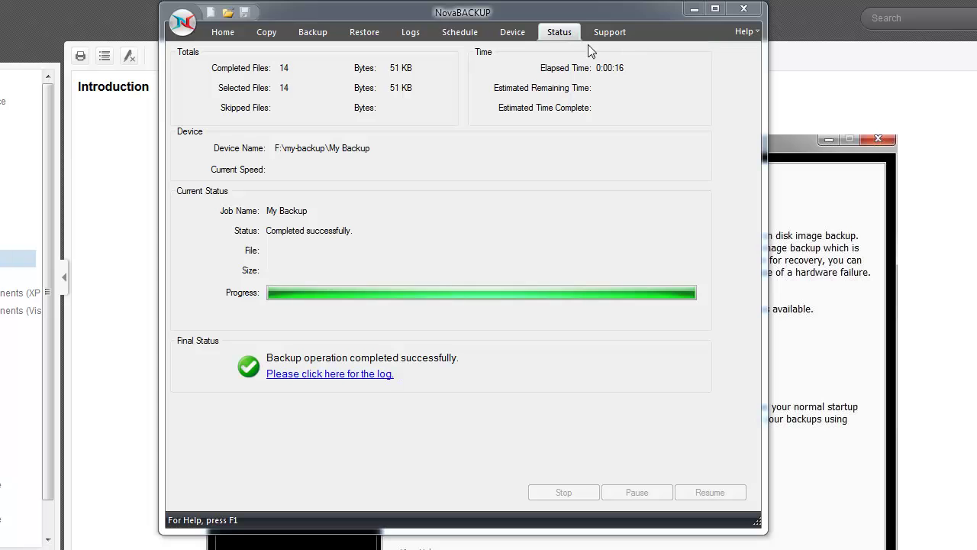
{"action": "left_click", "coordinate": [609, 34]}
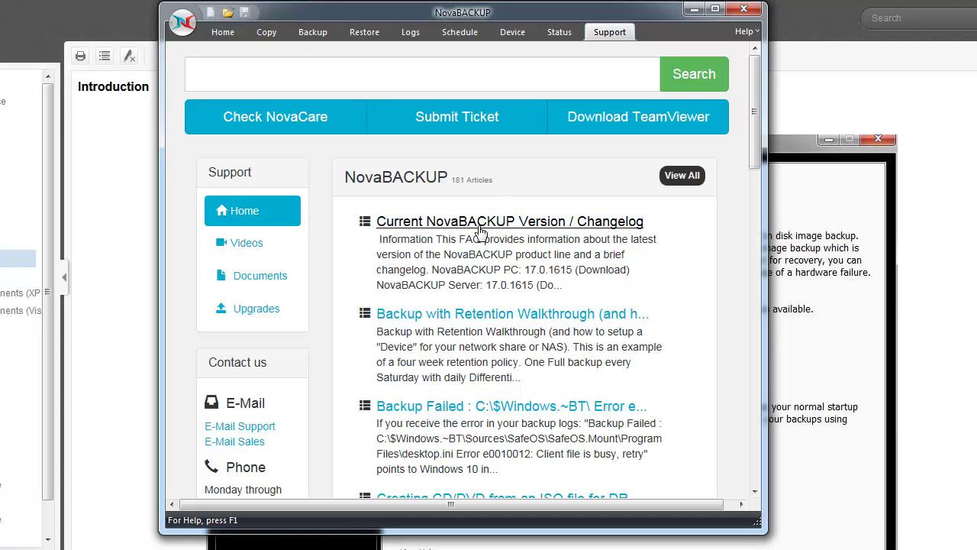
Step: Return to the home page, view the Express Wizard's backup, restore and edit options, and close the wizard
{"action": "left_click", "coordinate": [221, 32]}
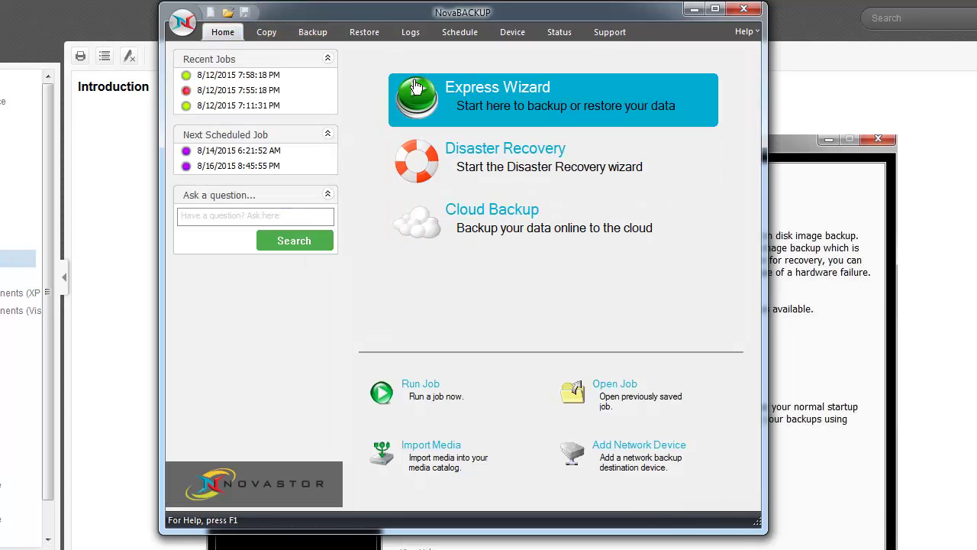
{"action": "left_click", "coordinate": [513, 106]}
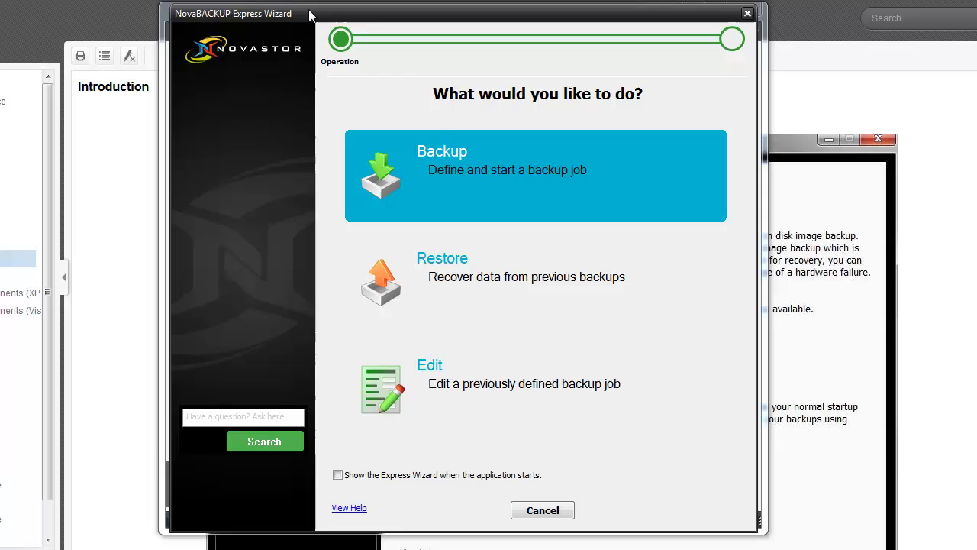
{"action": "left_click_drag", "start_coordinate": [309, 14], "coordinate": [293, 22]}
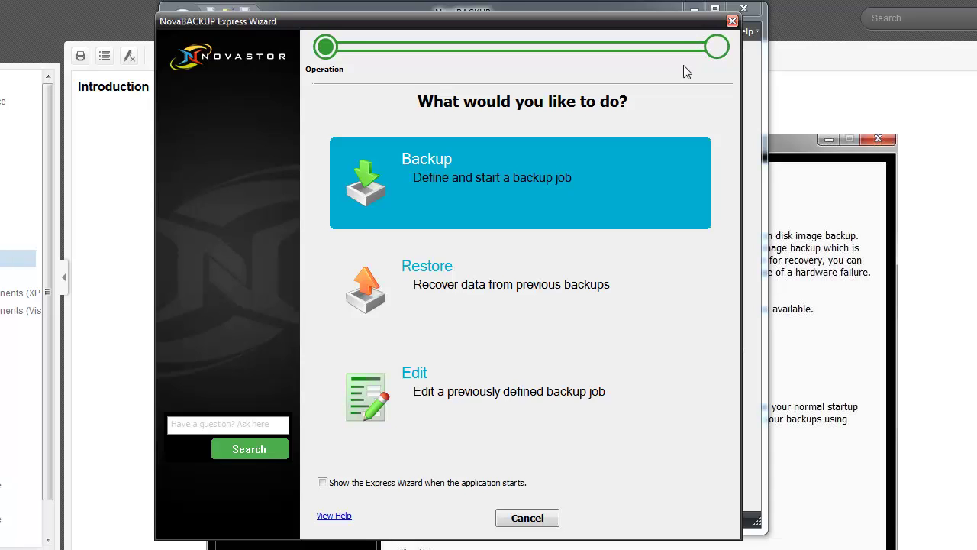
{"action": "key", "text": "Escape"}
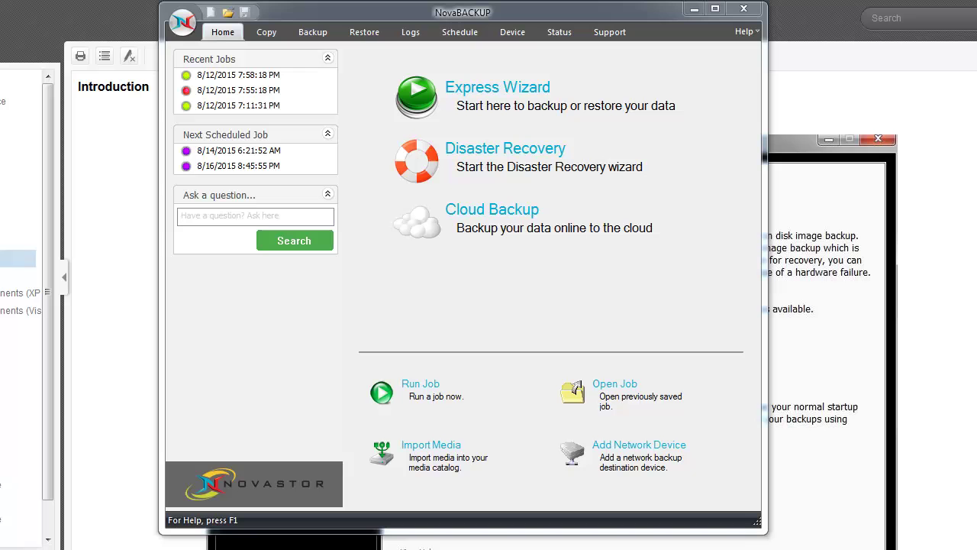